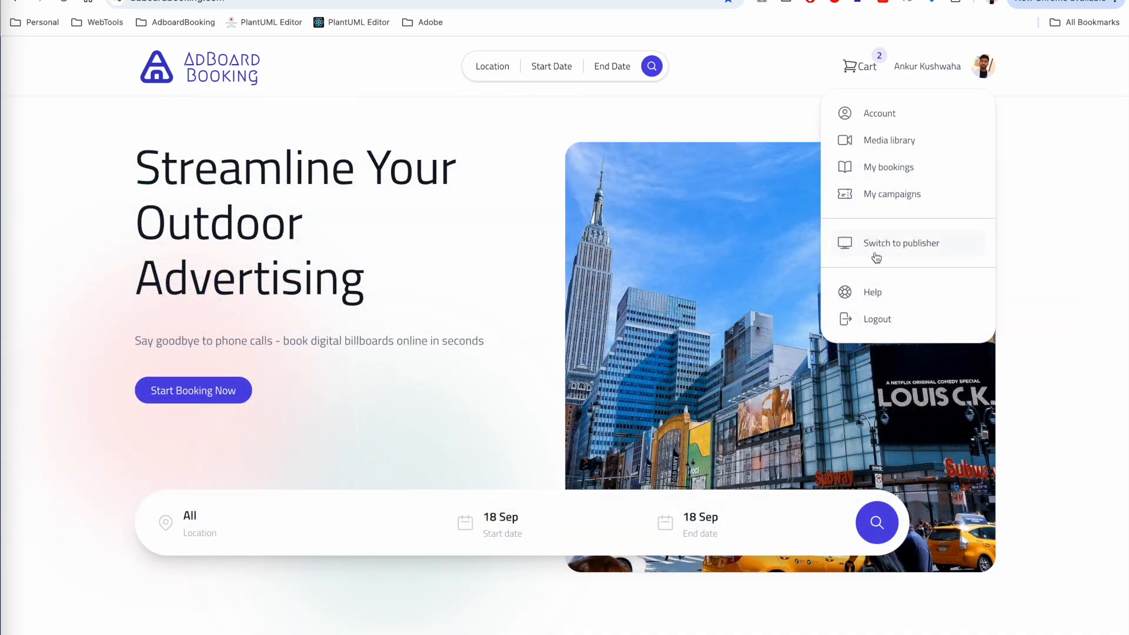
# - Switch to the publisher side, sign in with the saved company email login, and decline saving the password
pyautogui.click(913, 250)
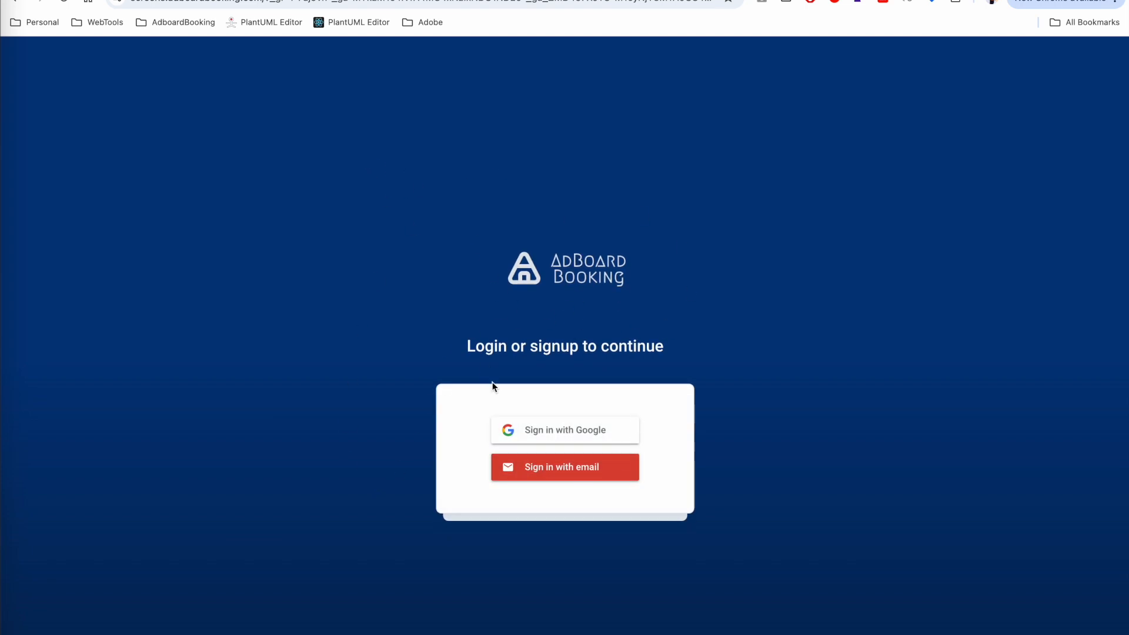
pyautogui.click(556, 478)
pyautogui.click(525, 445)
pyautogui.click(591, 477)
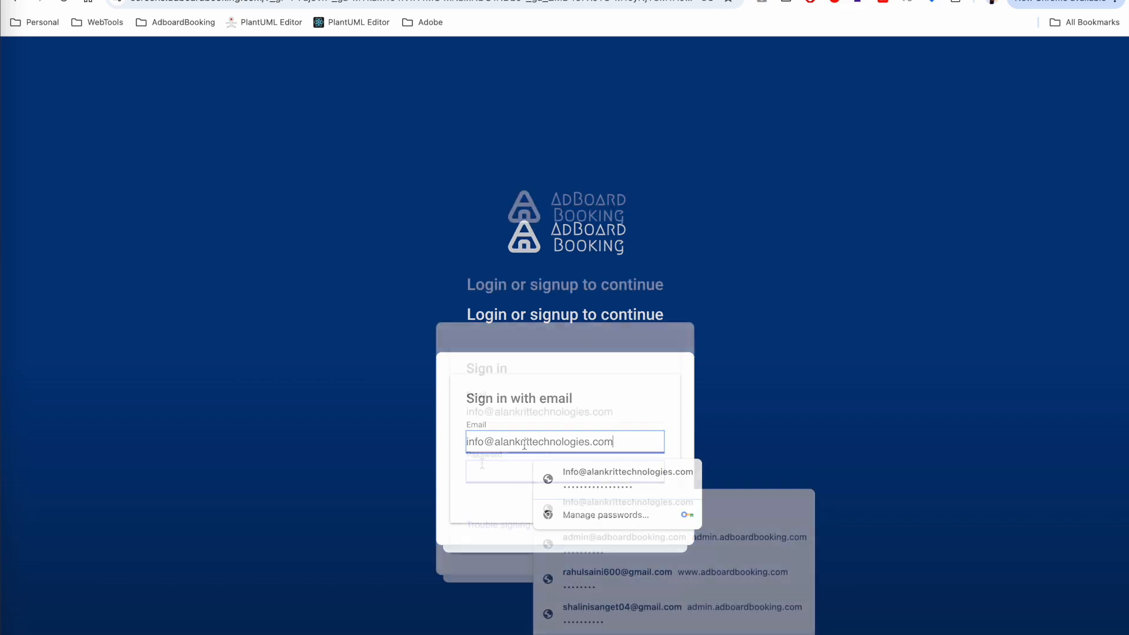
pyautogui.click(632, 535)
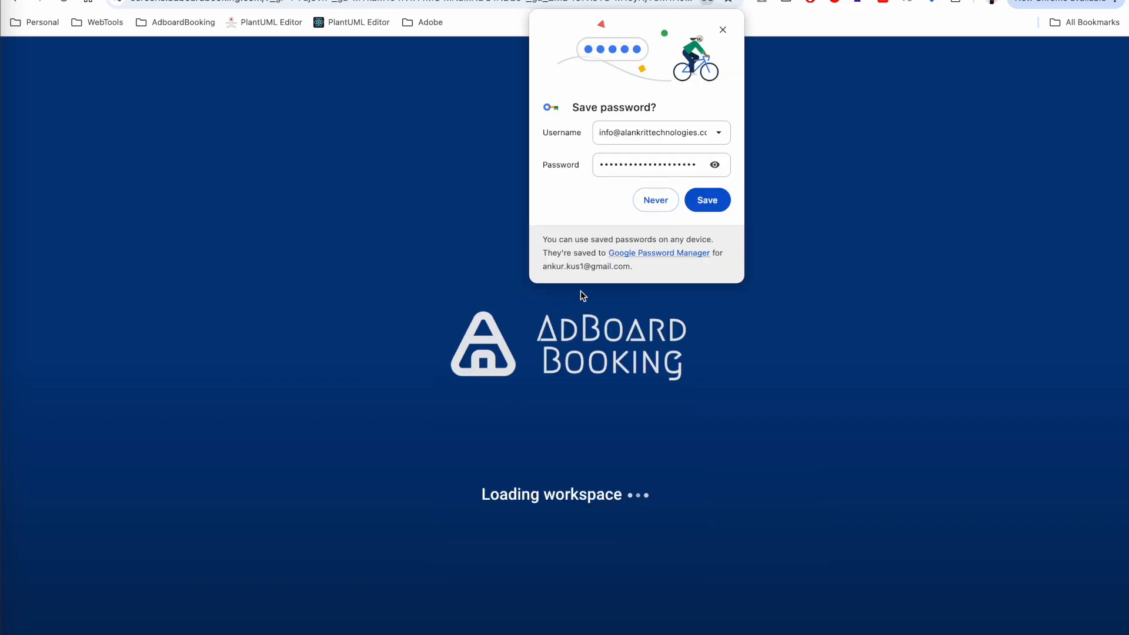
pyautogui.click(656, 199)
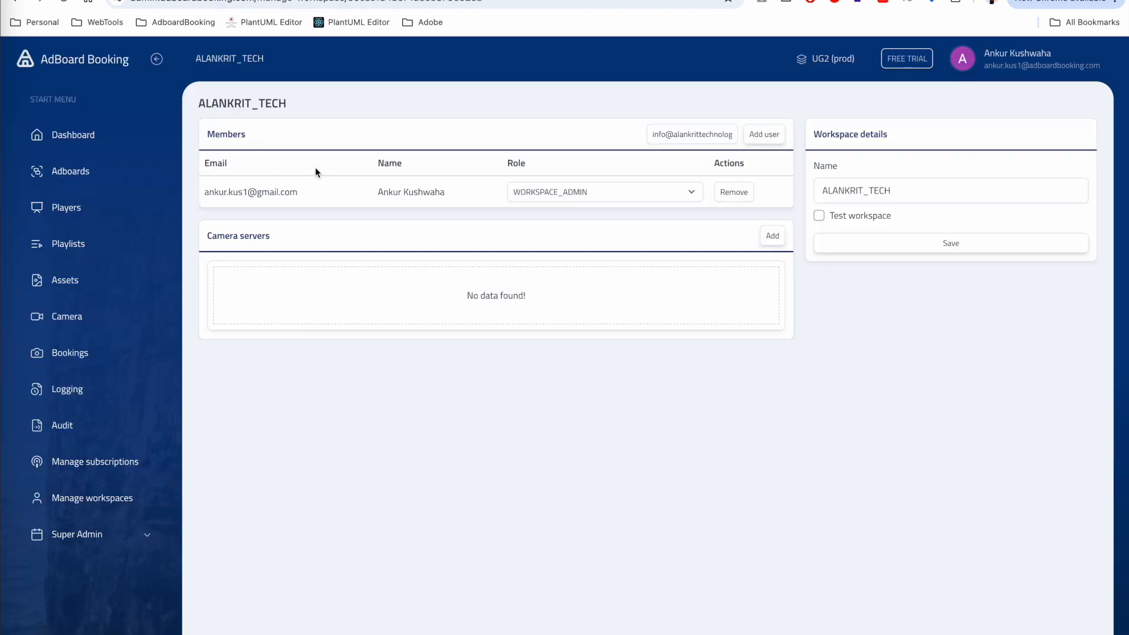
# - Add the company email account as a WORKSPACE_ADMIN member, then return to the dashboard tab
pyautogui.click(691, 136)
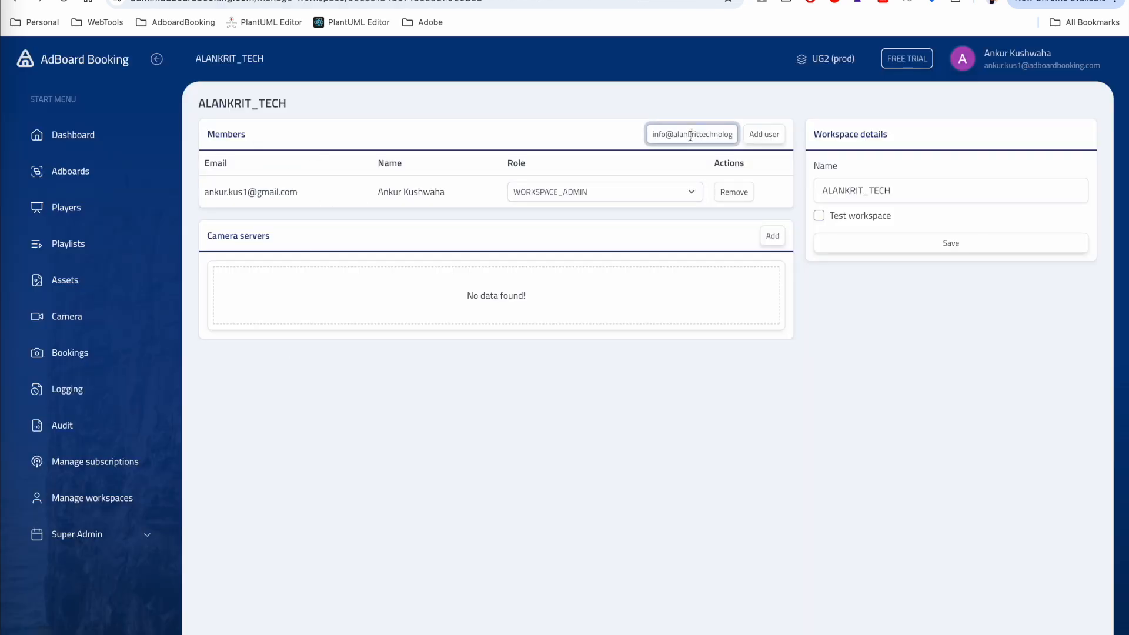
pyautogui.click(765, 134)
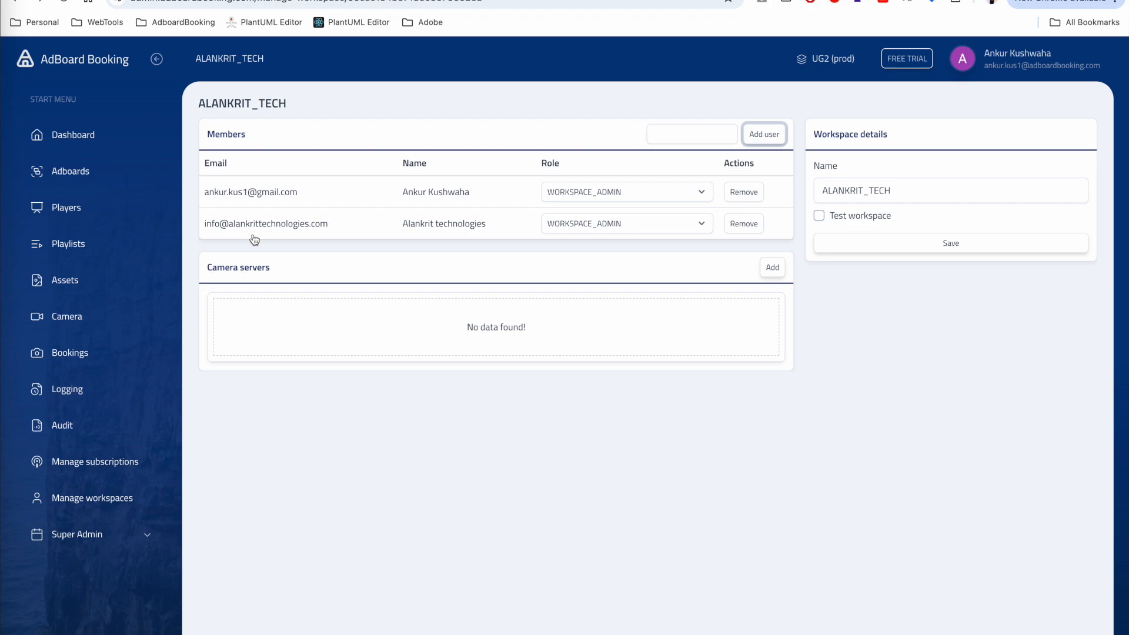
pyautogui.click(299, 0)
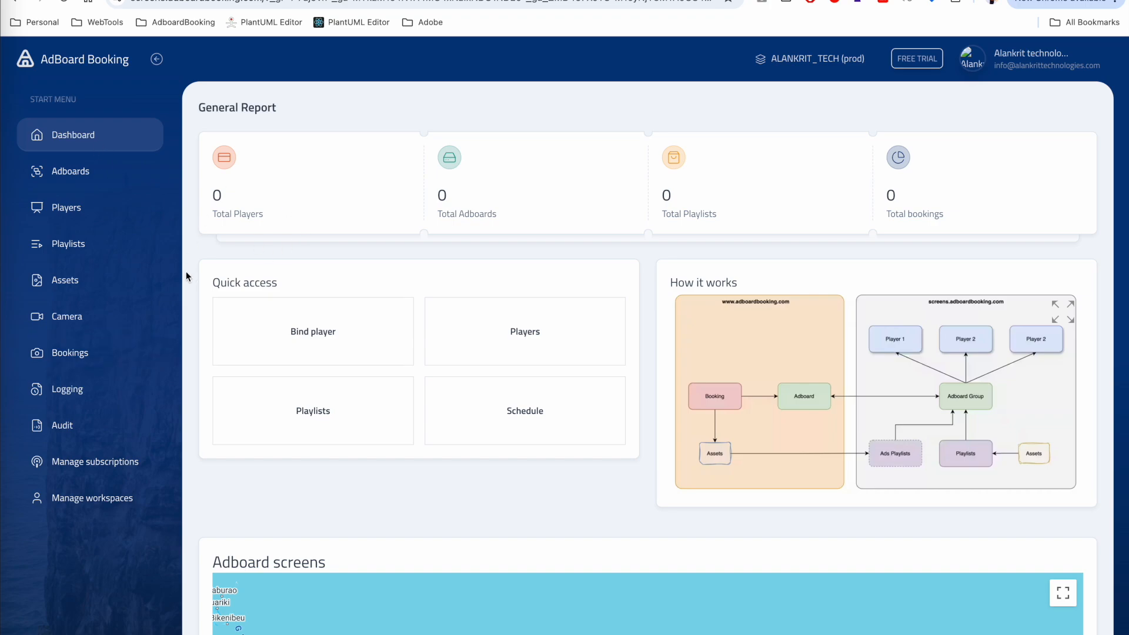
# - Check that the Adboards list is empty, then view the empty Players page for ALANKRIT_TECH
pyautogui.click(94, 174)
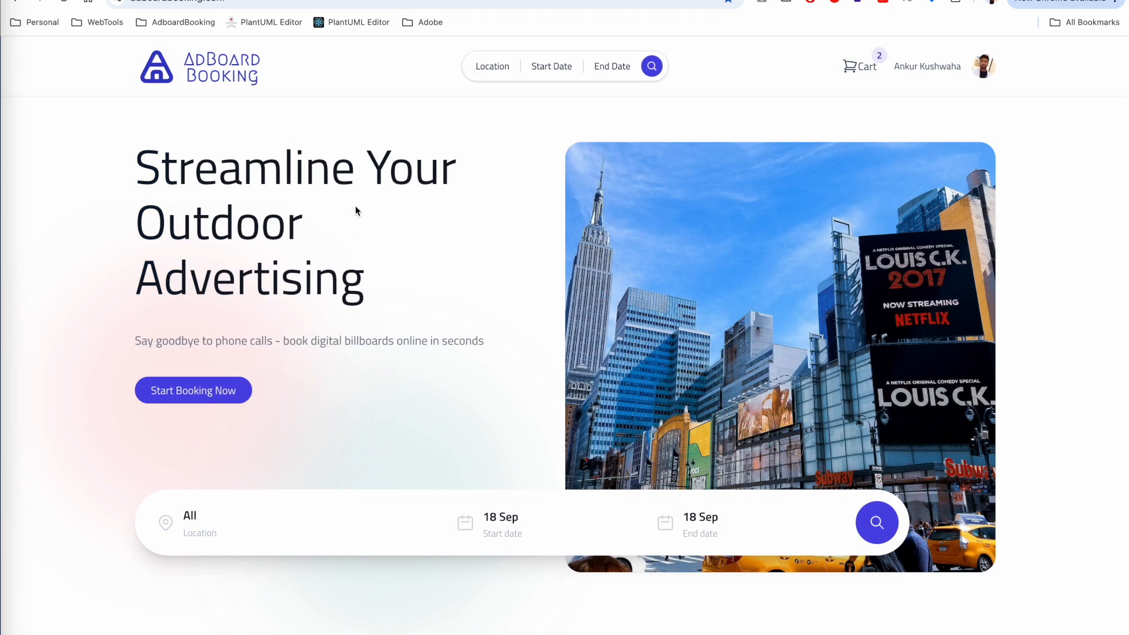
pyautogui.scroll(-5, 354, 217)
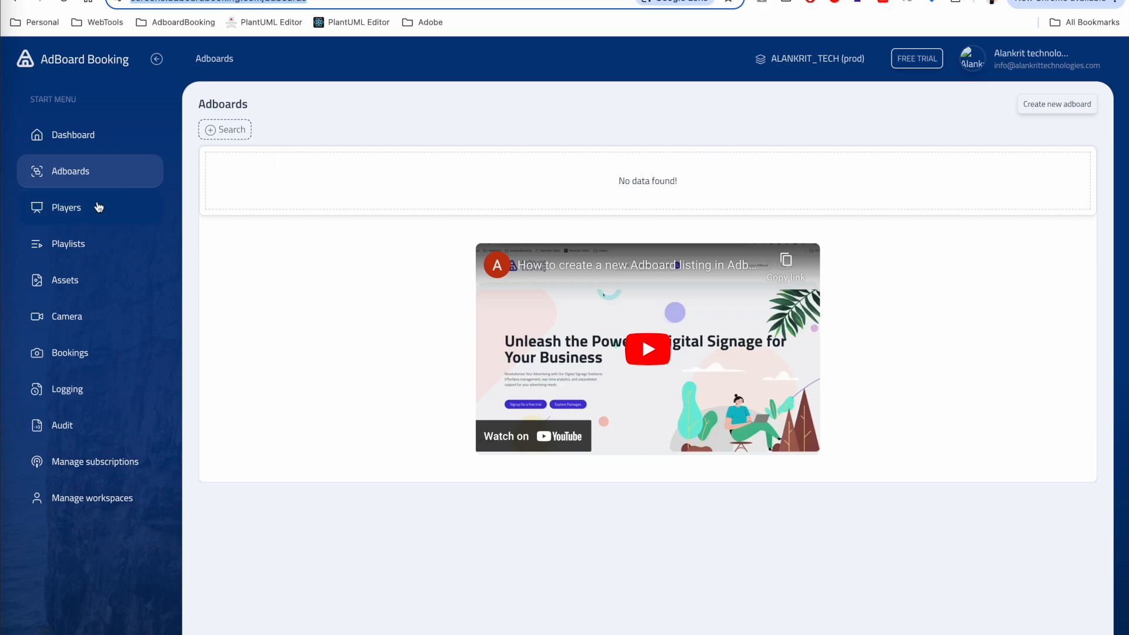
pyautogui.click(76, 207)
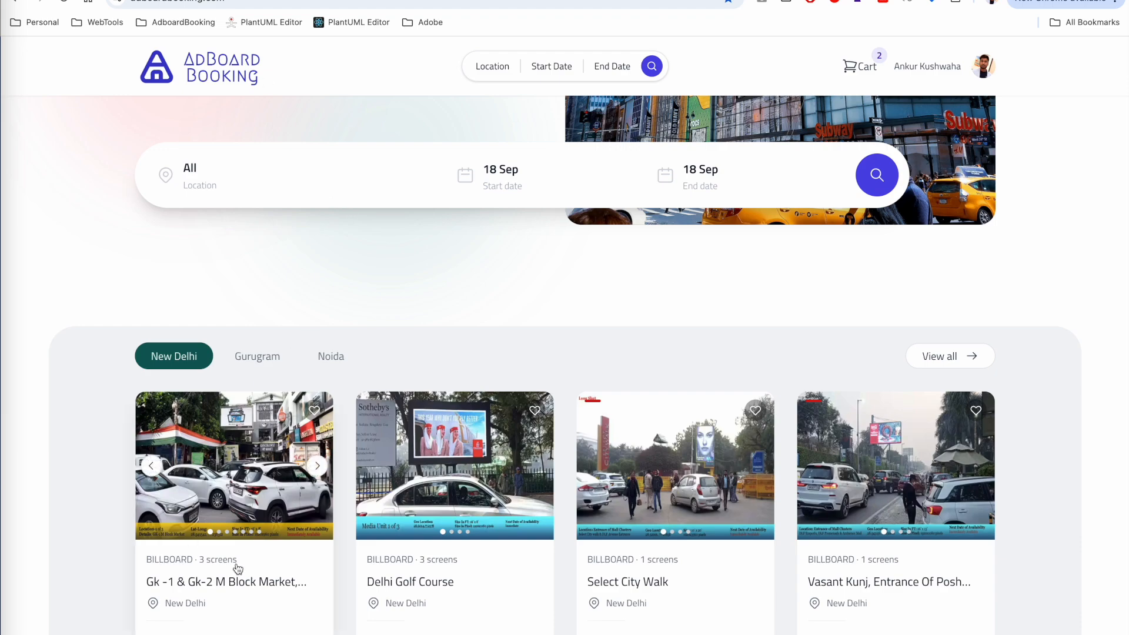
pyautogui.click(397, 1)
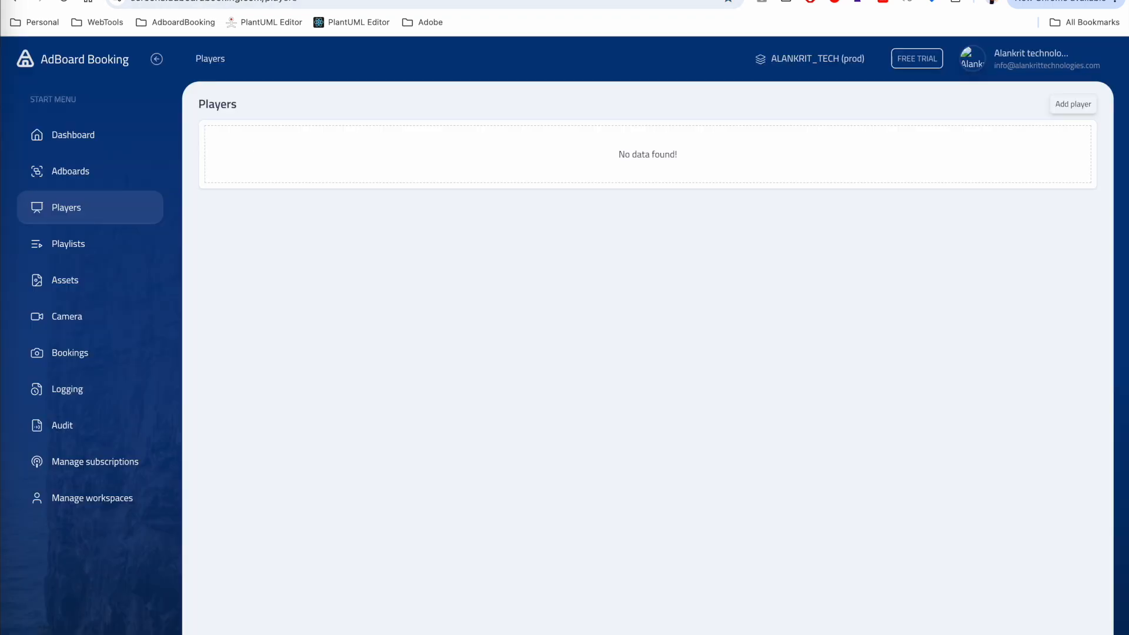
# - Start a new player named Test player 1 at latitude 28.596280, longitude 77.225292
pyautogui.click(1073, 106)
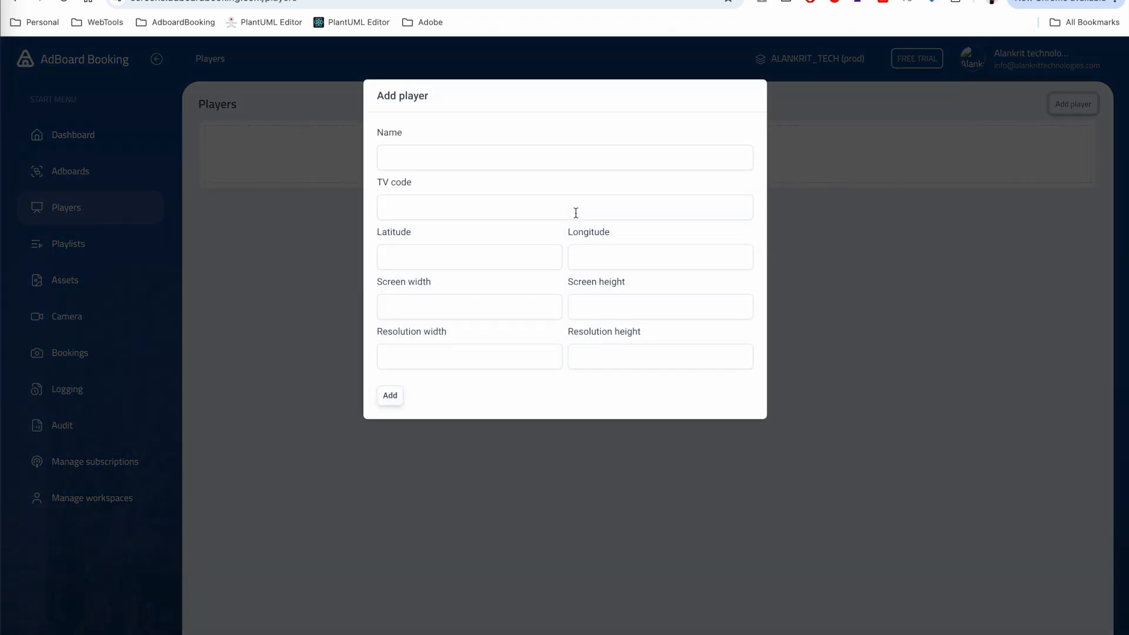
pyautogui.click(474, 155)
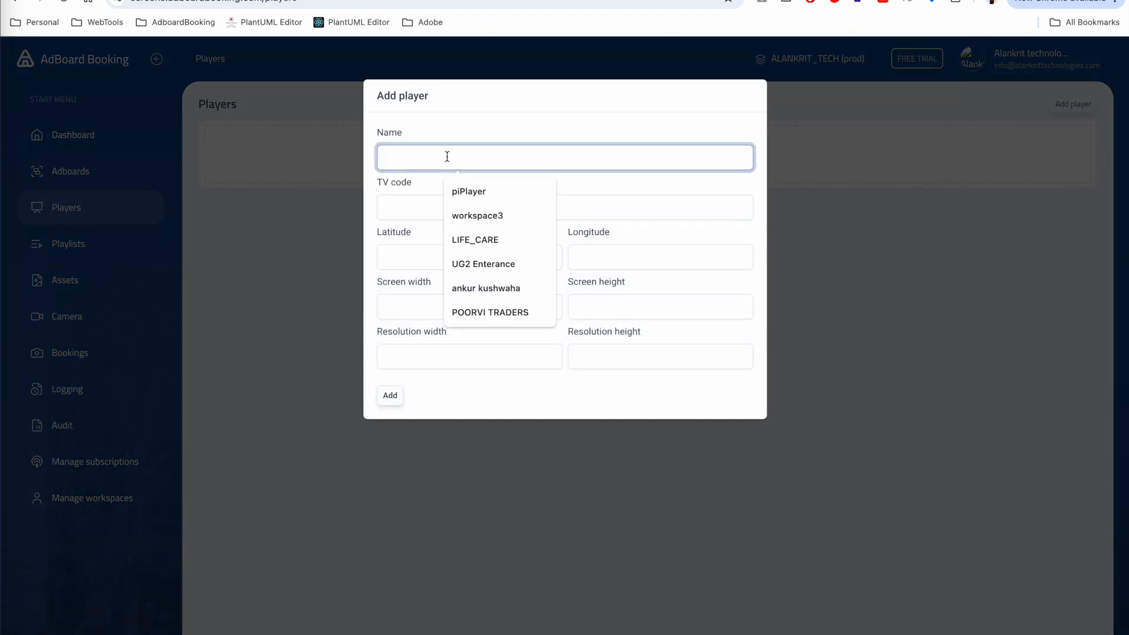
pyautogui.write('Test playe')
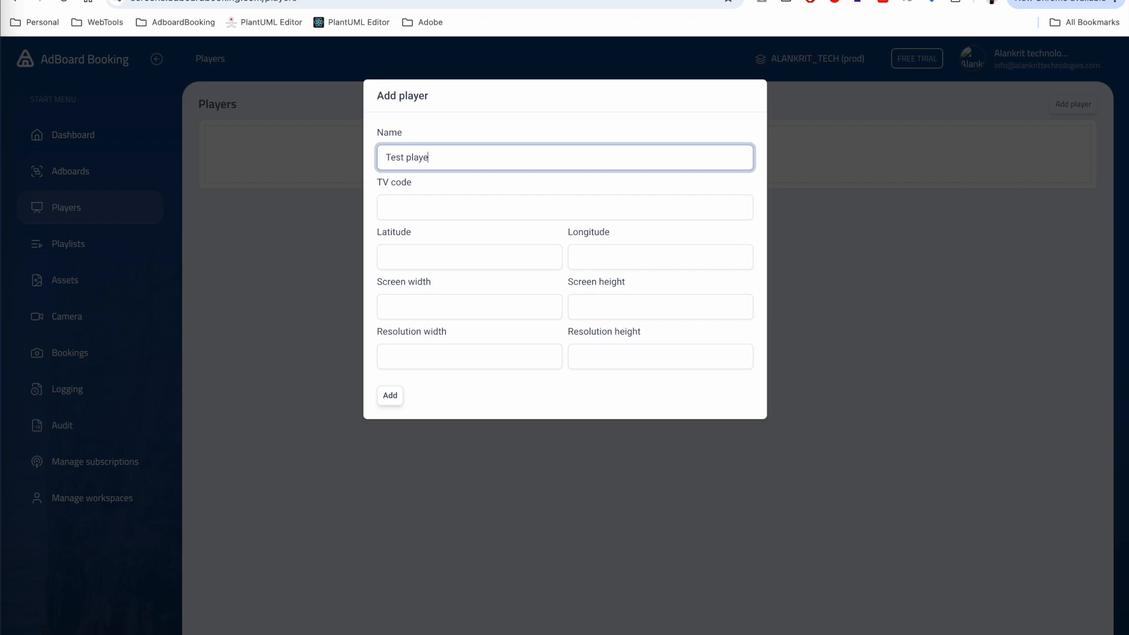
pyautogui.click(407, 258)
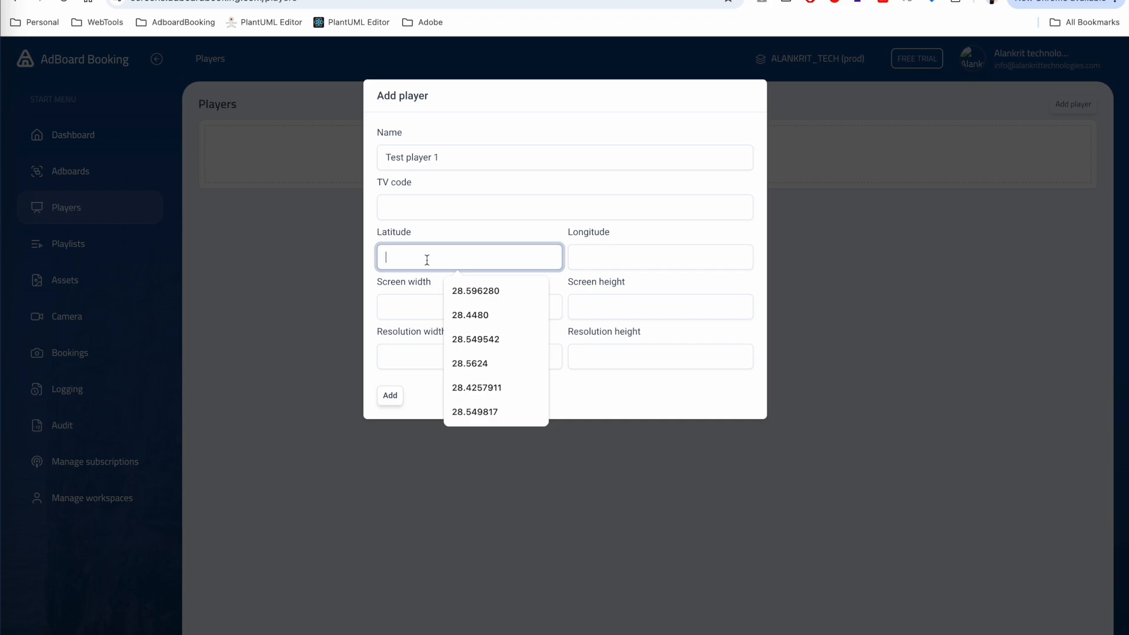
pyautogui.click(470, 292)
pyautogui.click(581, 254)
pyautogui.click(657, 294)
# - Give the player a 10×8 screen and 1920×1080 resolution, add it, and open its details
pyautogui.click(447, 313)
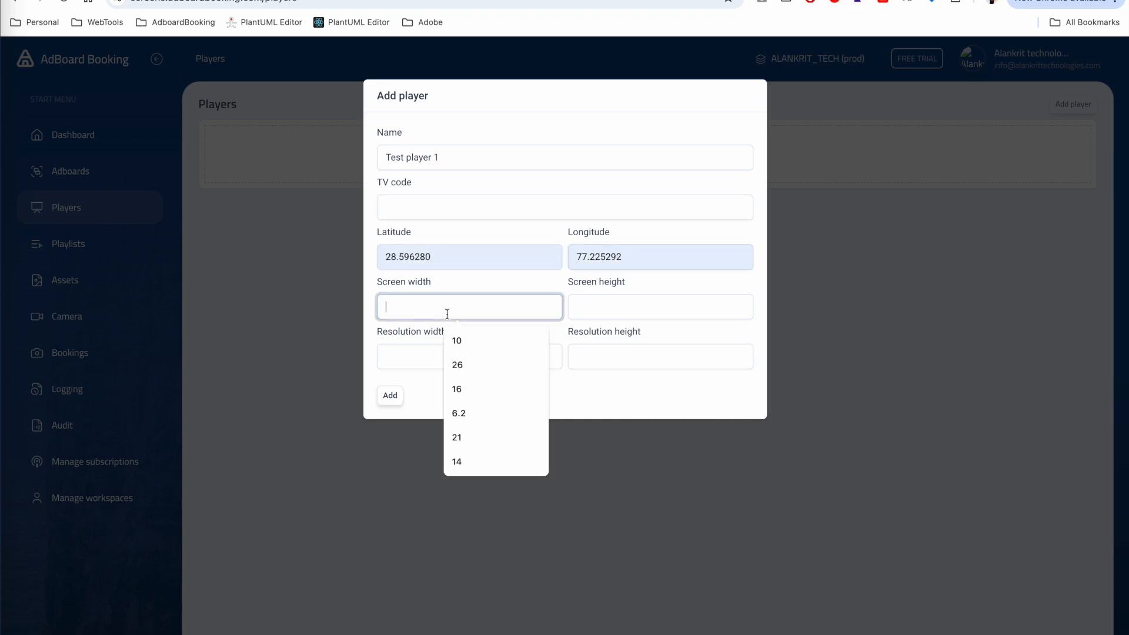
pyautogui.click(461, 342)
pyautogui.click(585, 314)
pyautogui.write('8')
pyautogui.click(466, 361)
pyautogui.click(468, 391)
pyautogui.click(597, 352)
pyautogui.click(642, 388)
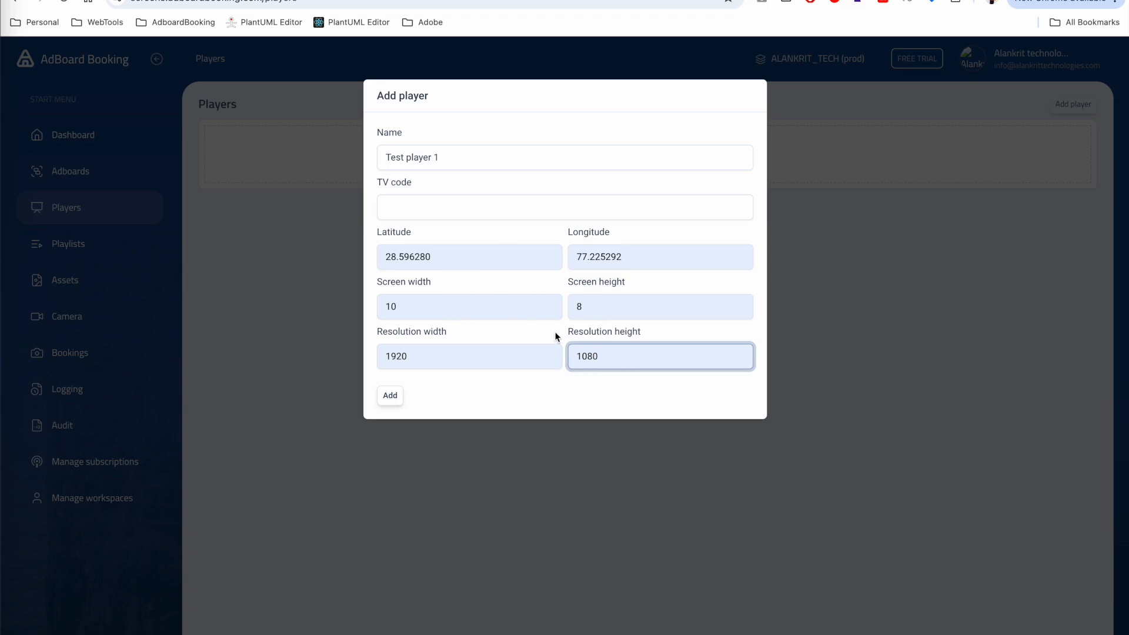
pyautogui.click(390, 398)
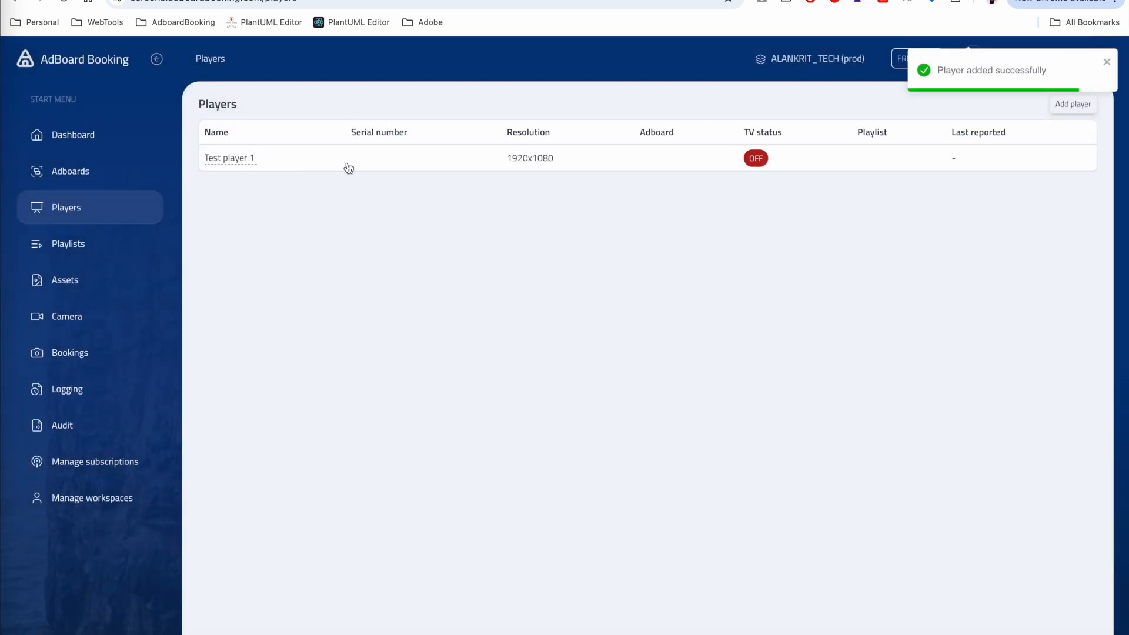
pyautogui.click(232, 158)
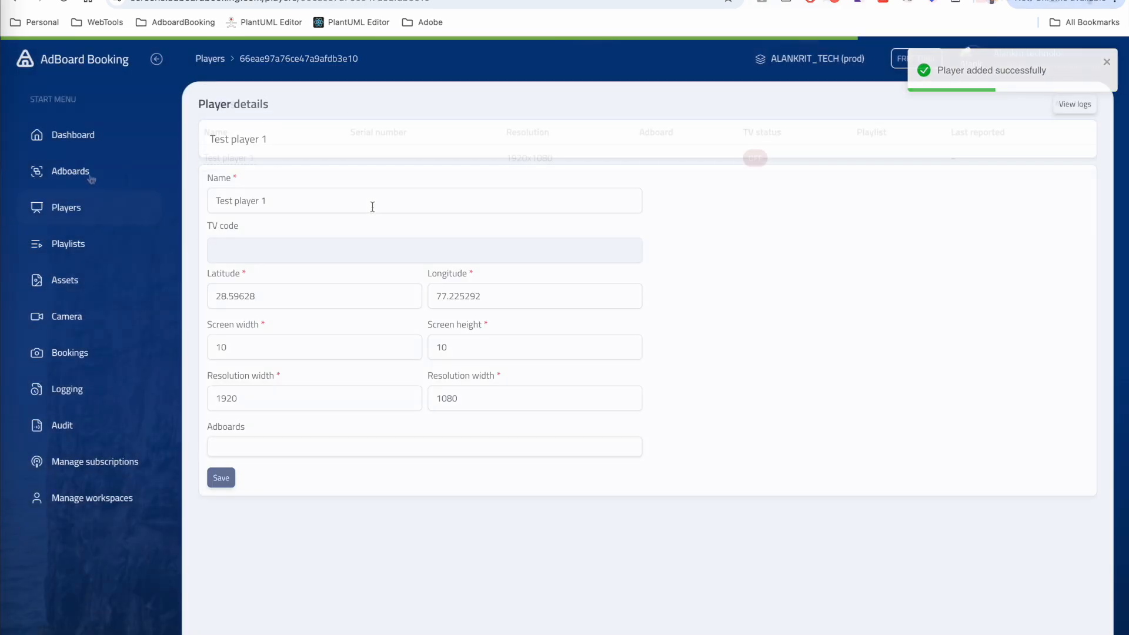
pyautogui.click(91, 176)
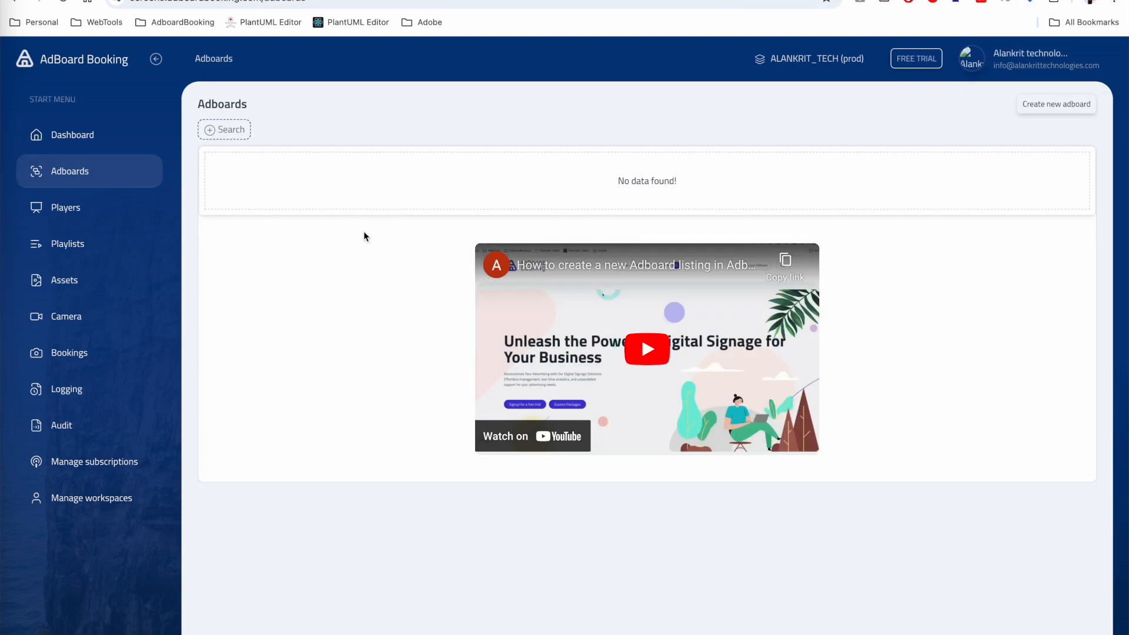
# - Start a new adboard titled 'Screen in Raipur' with the alias RAIPUR_1
pyautogui.click(1057, 104)
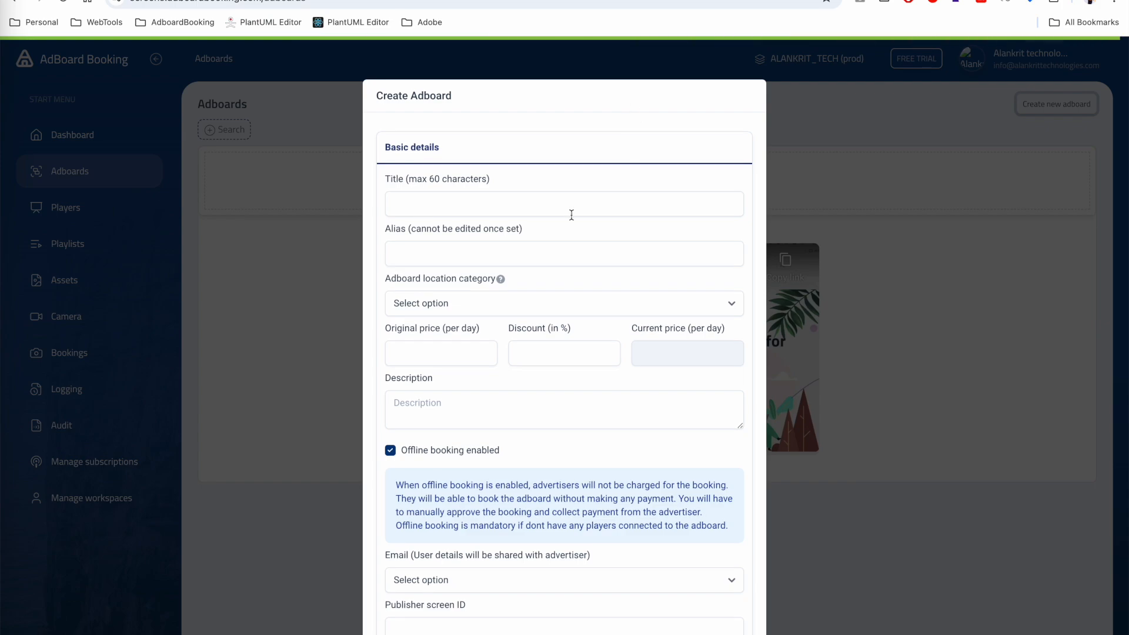
pyautogui.click(464, 208)
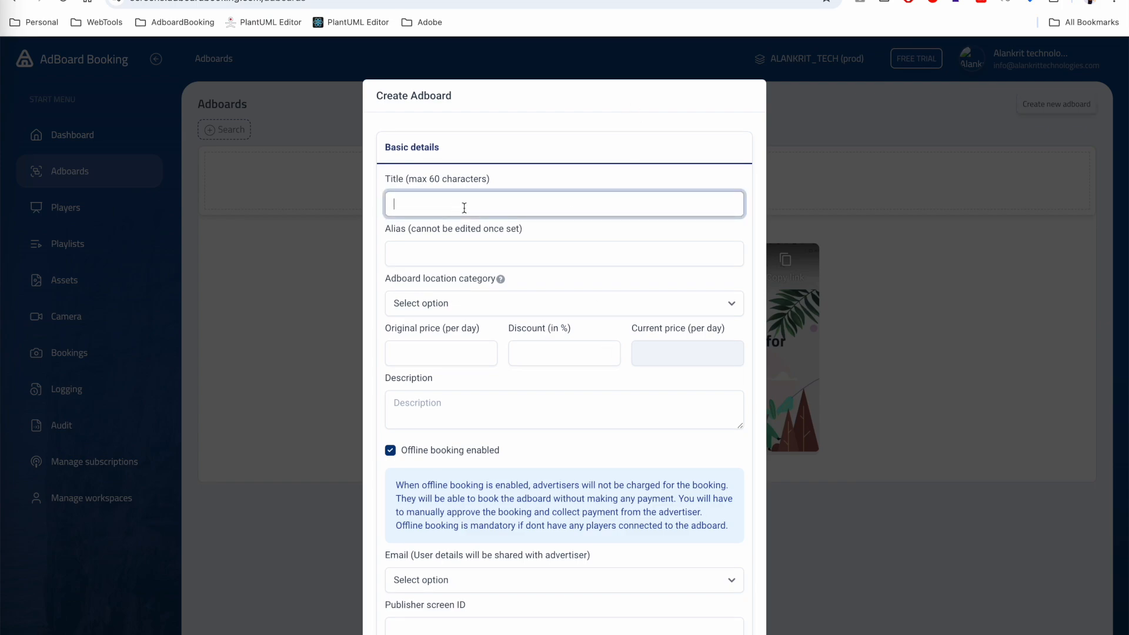
pyautogui.write('Screen in Raipur')
pyautogui.press('Tab')
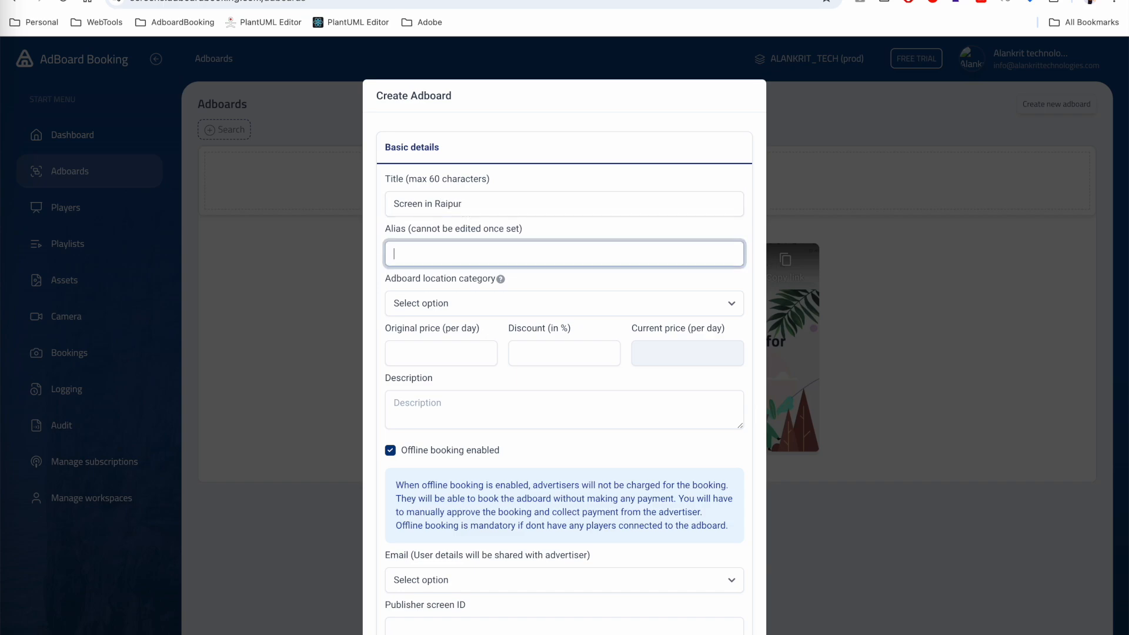
pyautogui.write('RAIP')
pyautogui.press('Down')
pyautogui.press('Return')
# - Set category HOSPITAL, daily price 10000, 10% discount and description 'test description'
pyautogui.click(460, 297)
pyautogui.click(435, 366)
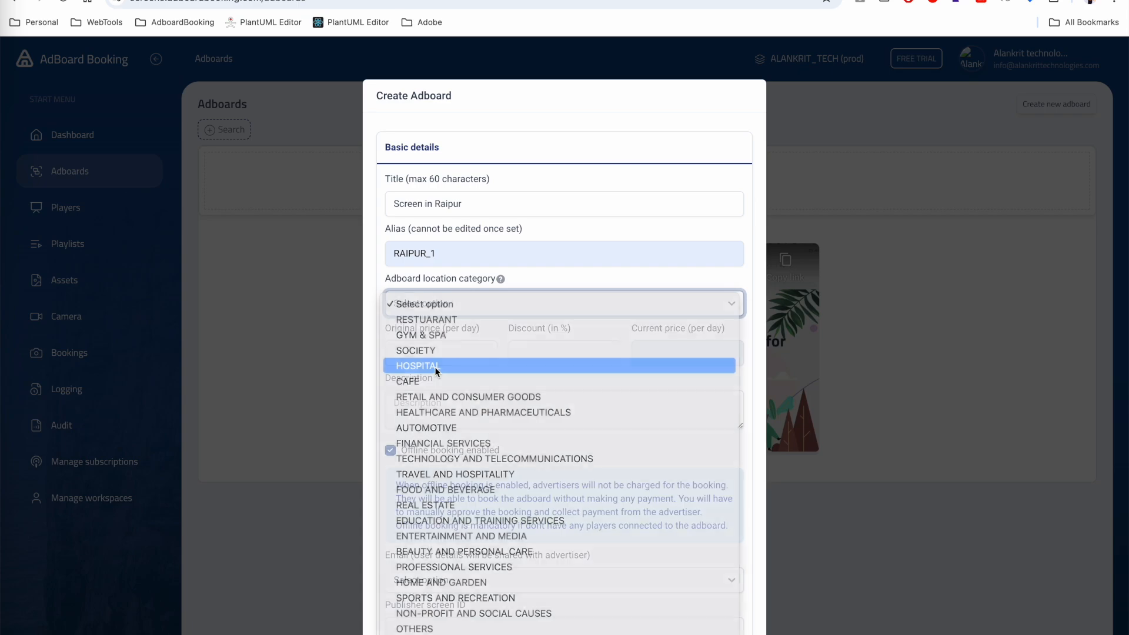
pyautogui.scroll(-2, 437, 347)
pyautogui.click(428, 257)
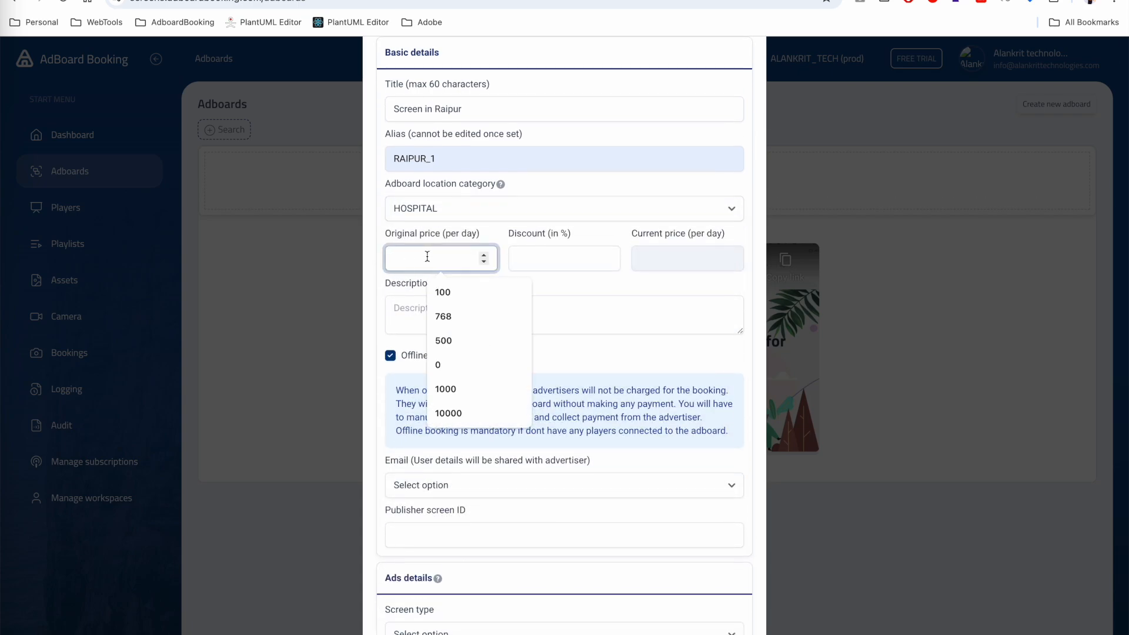
pyautogui.click(461, 406)
pyautogui.click(536, 268)
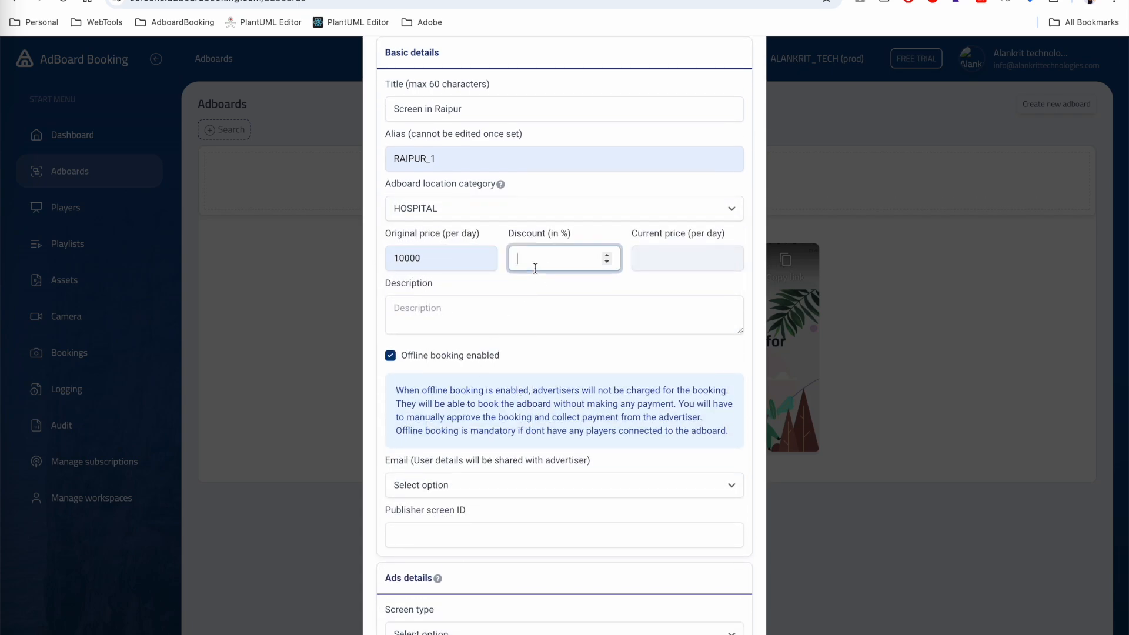
pyautogui.write('10')
pyautogui.click(454, 330)
pyautogui.write('test description')
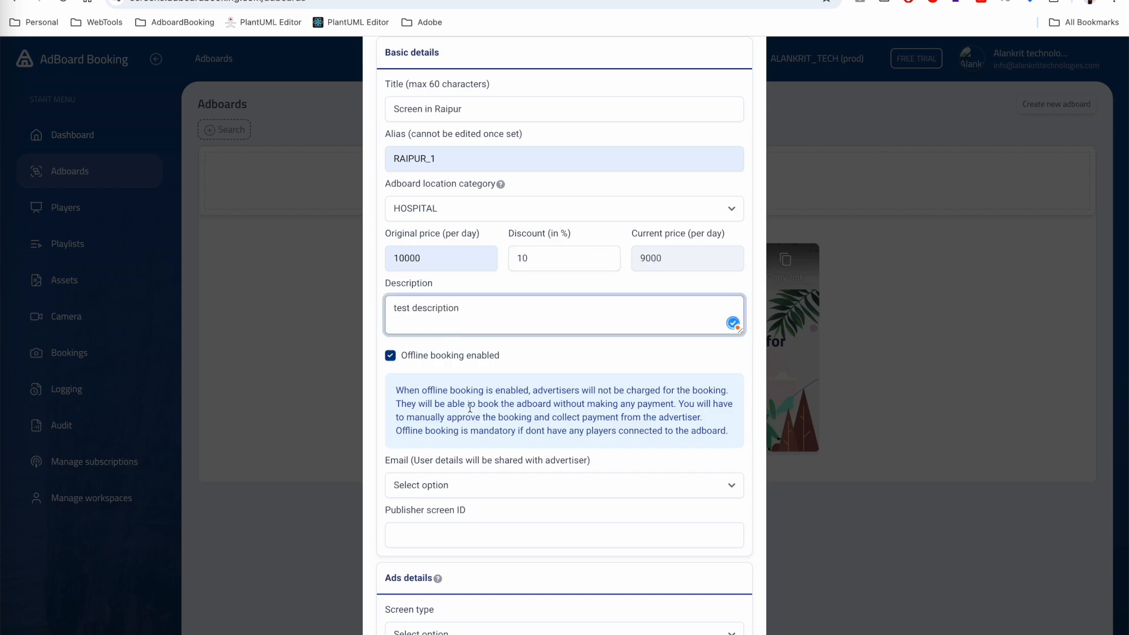
# - Choose the shared contact email, screen type BILLBOARD and ad loop settings, then create the adboard
pyautogui.scroll(-3, 470, 406)
pyautogui.click(447, 367)
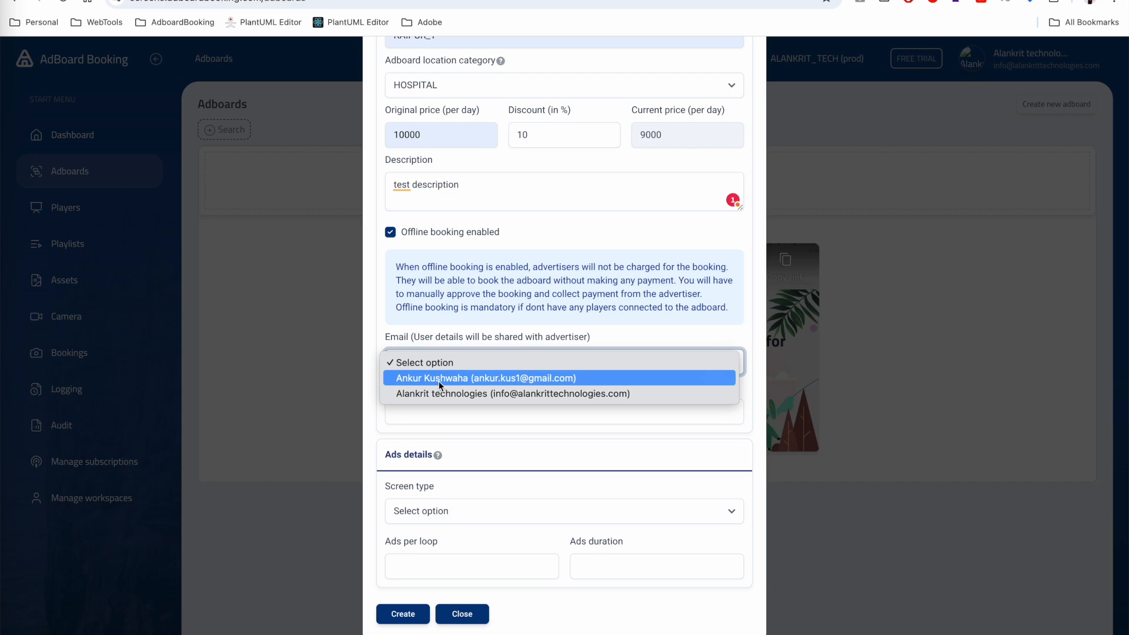
pyautogui.click(451, 380)
pyautogui.click(415, 517)
pyautogui.click(419, 526)
pyautogui.click(432, 567)
pyautogui.write('10')
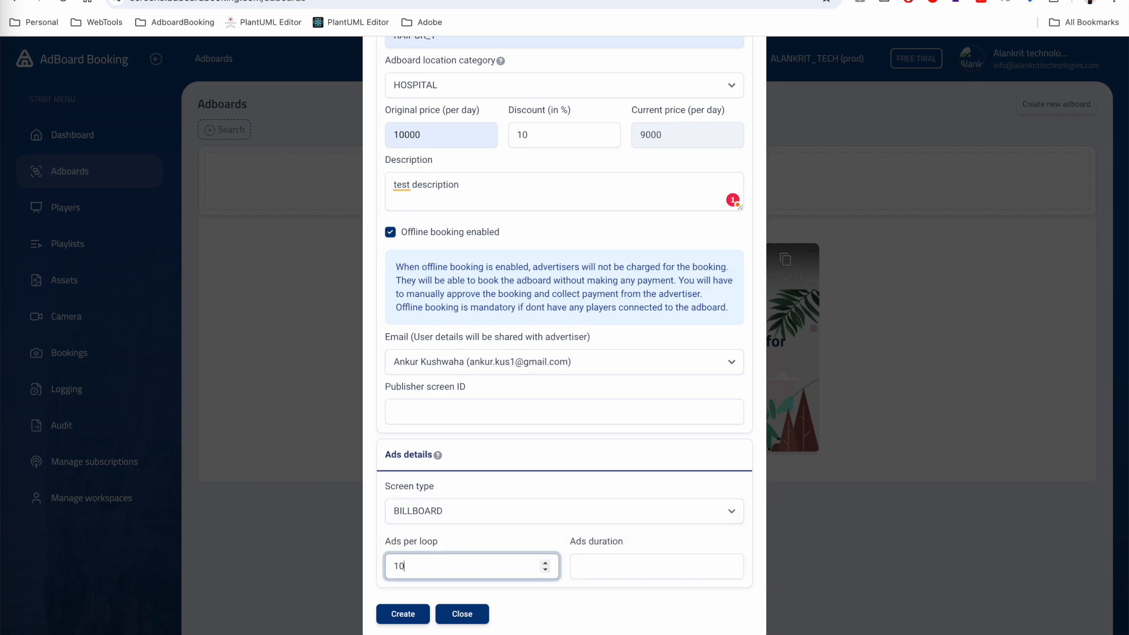
pyautogui.press('Tab')
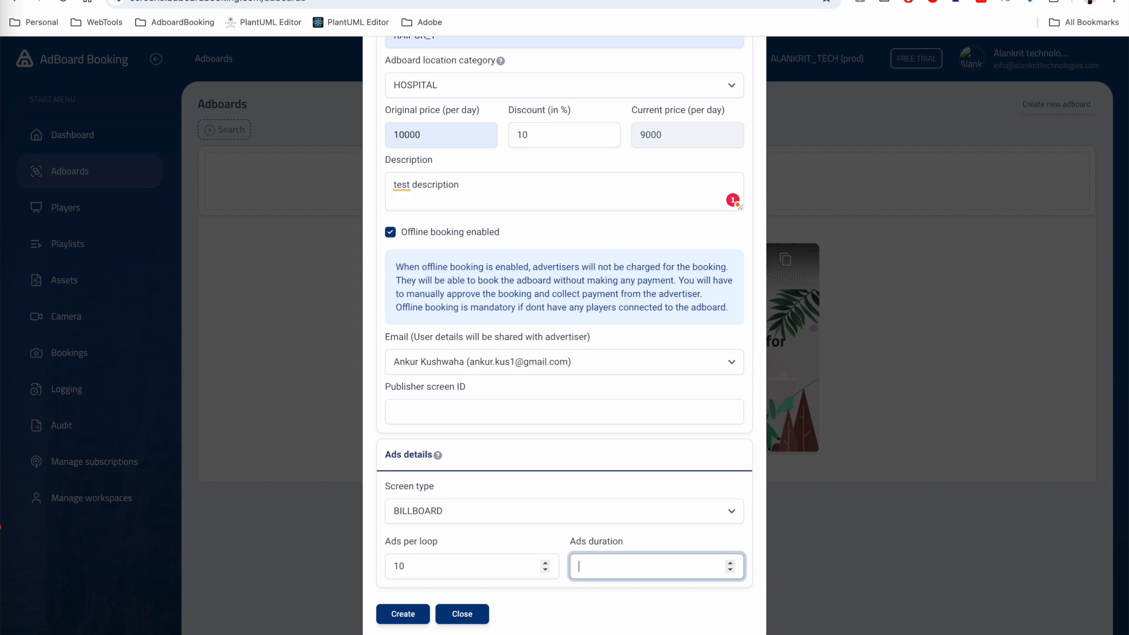
pyautogui.write('10')
pyautogui.click(403, 614)
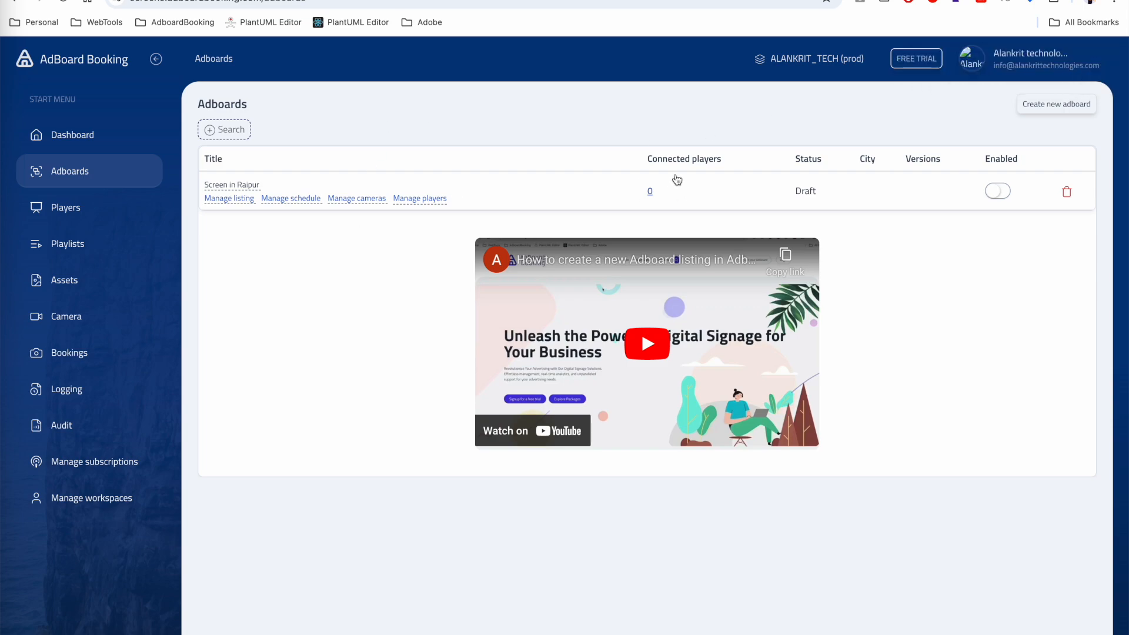
# - Connect Test player 1 to Screen in Raipur, save it, and open the adboard's listing details
pyautogui.click(404, 200)
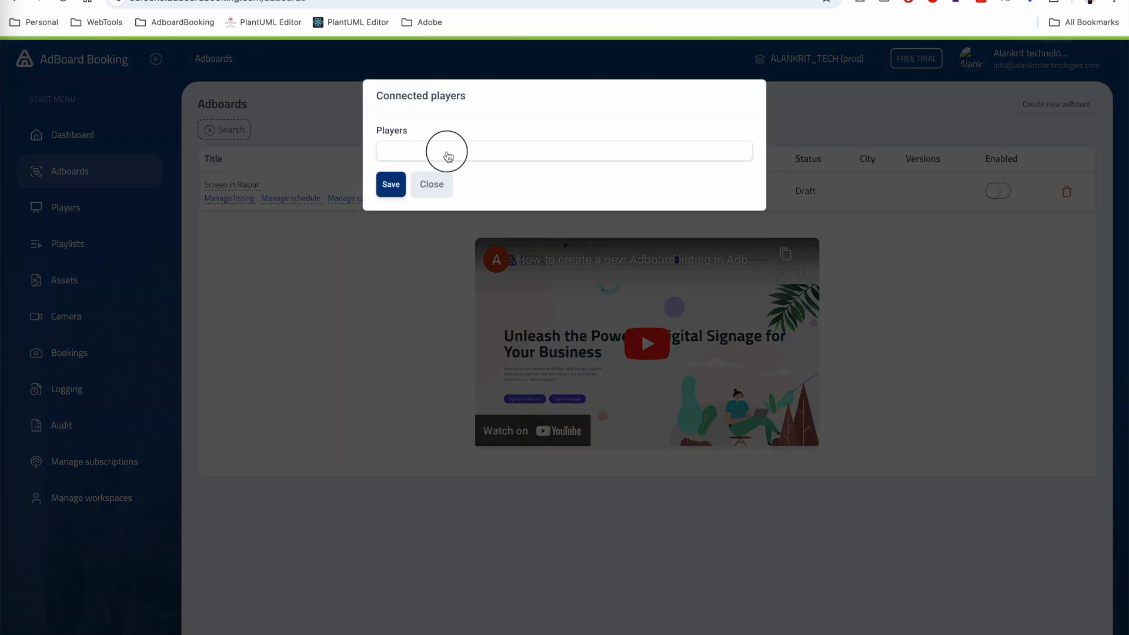
pyautogui.click(447, 156)
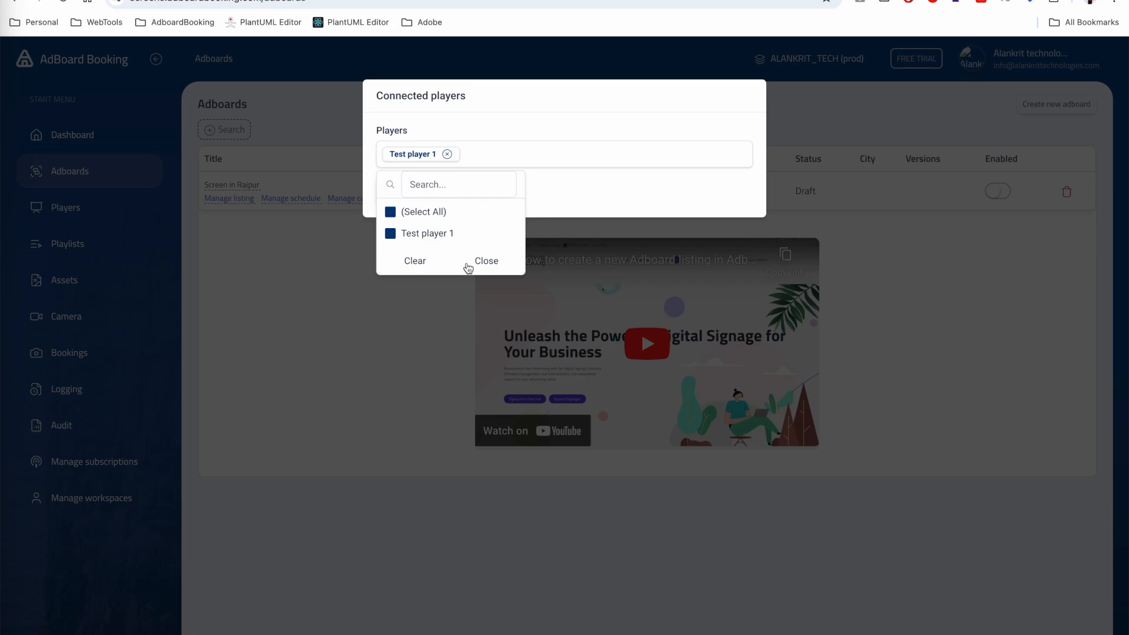
pyautogui.click(485, 263)
pyautogui.click(390, 192)
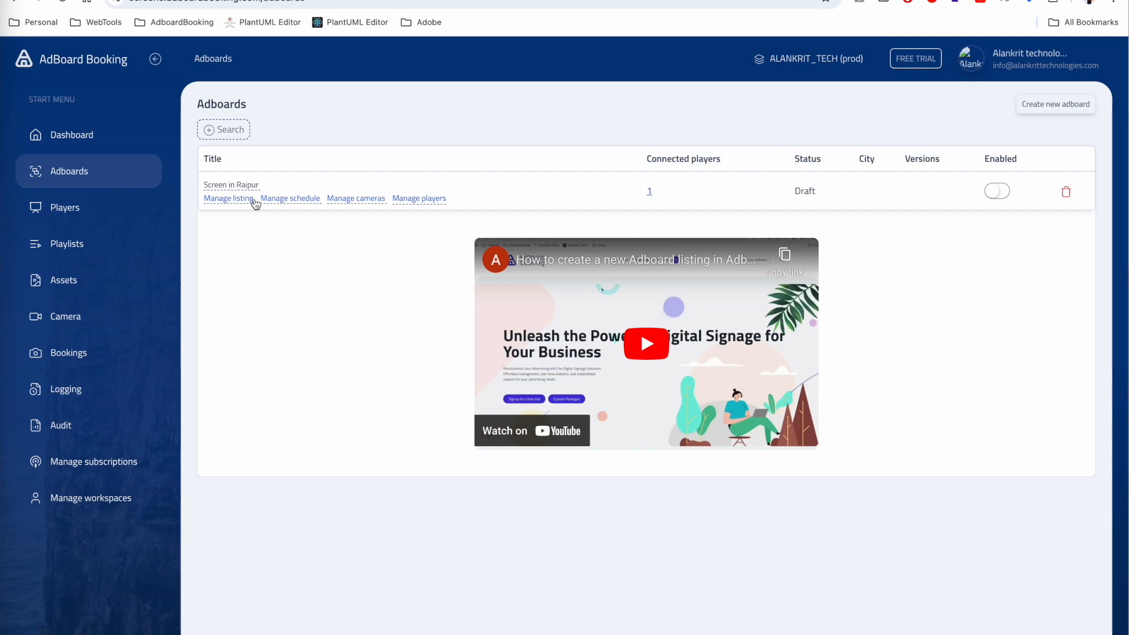
pyautogui.click(232, 184)
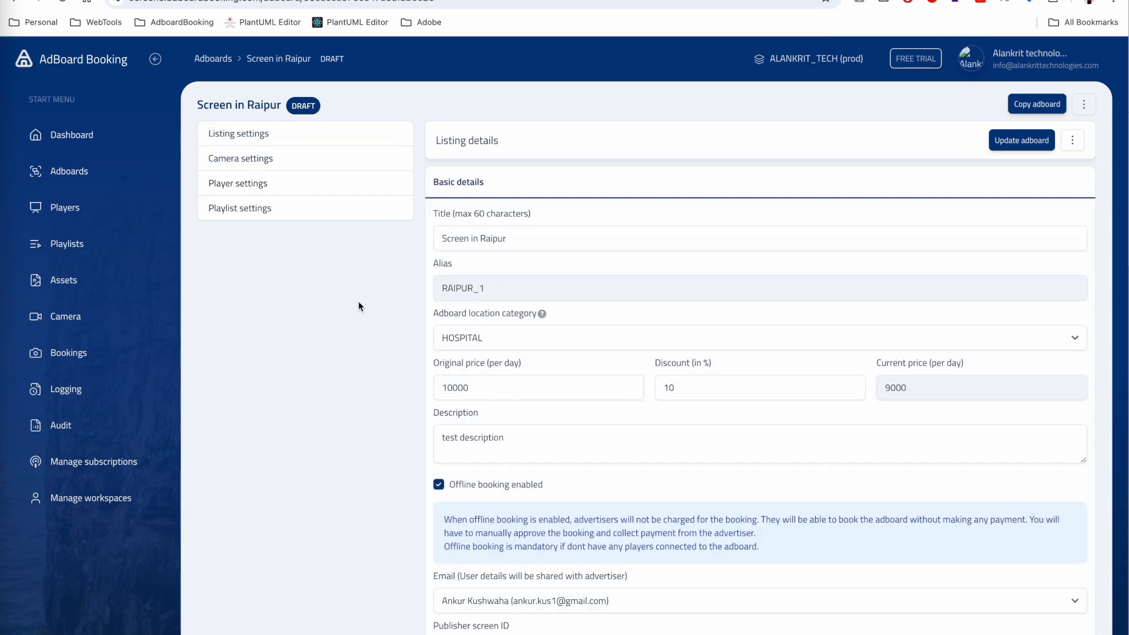
# - Upload the three Purple 3D poster PNGs from Downloads to the listing's Images section
pyautogui.scroll(-1, 557, 360)
pyautogui.scroll(-5, 557, 356)
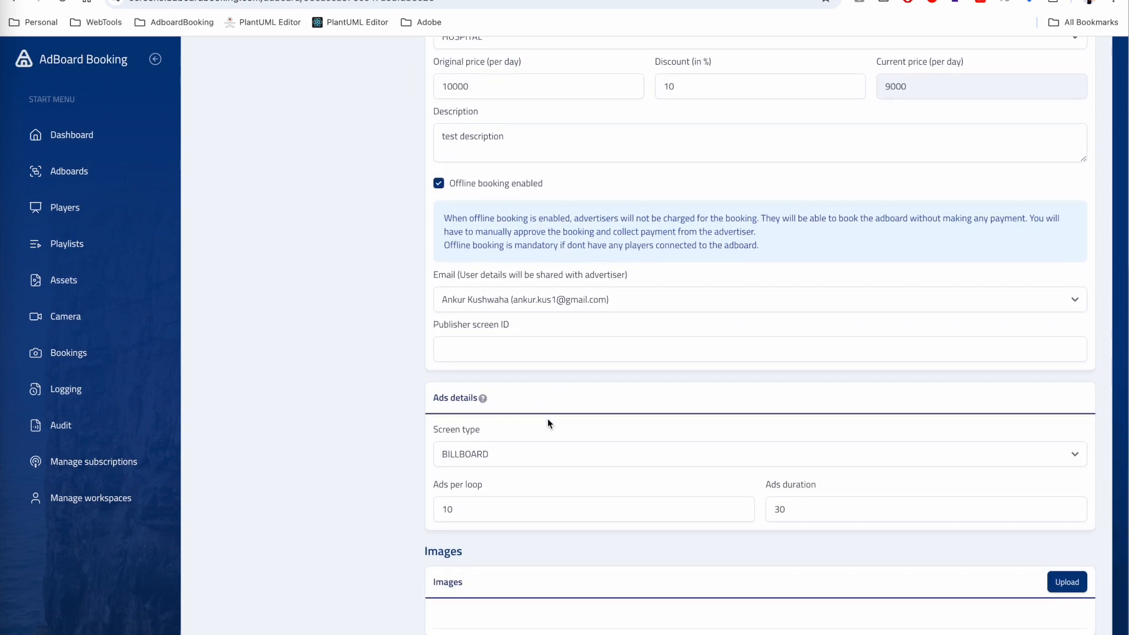
pyautogui.scroll(6, 548, 423)
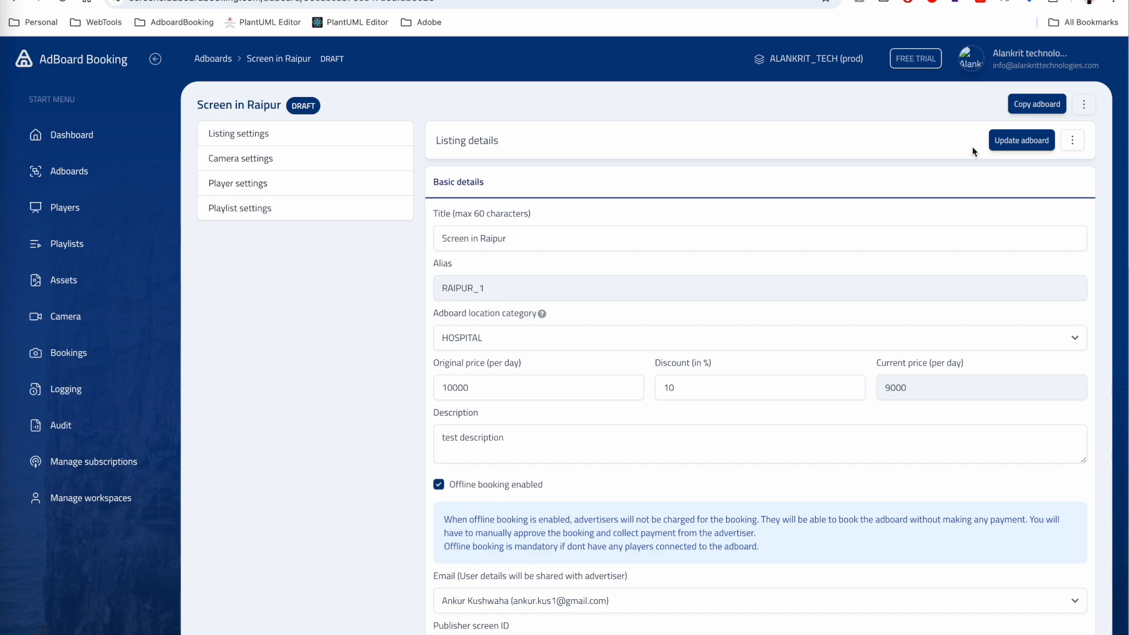
pyautogui.scroll(-5, 965, 247)
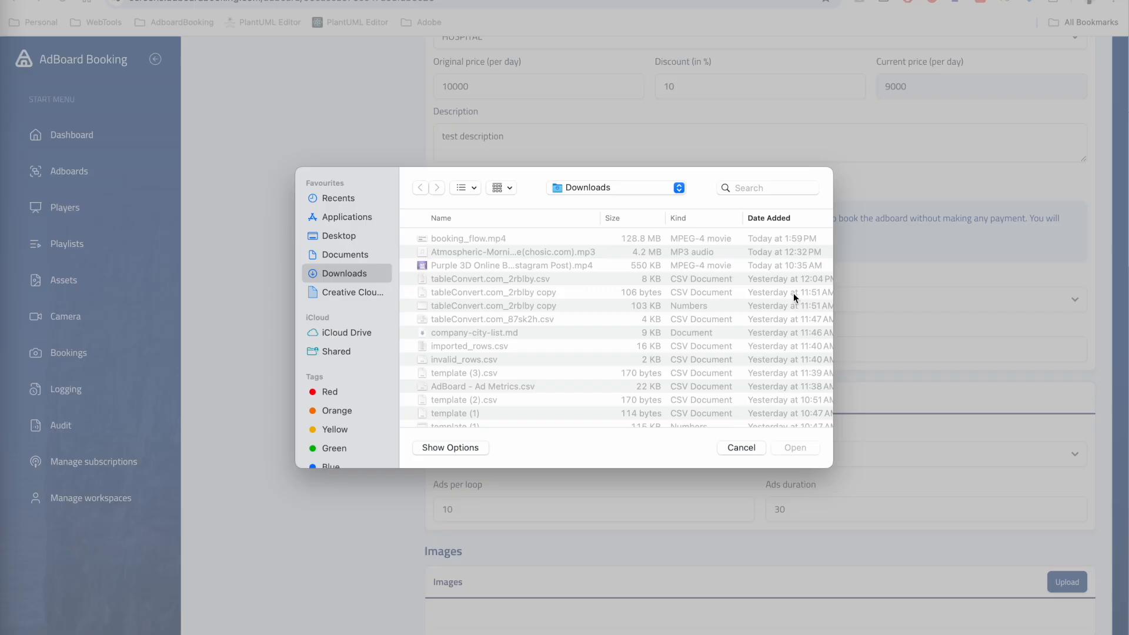
pyautogui.scroll(-10, 467, 280)
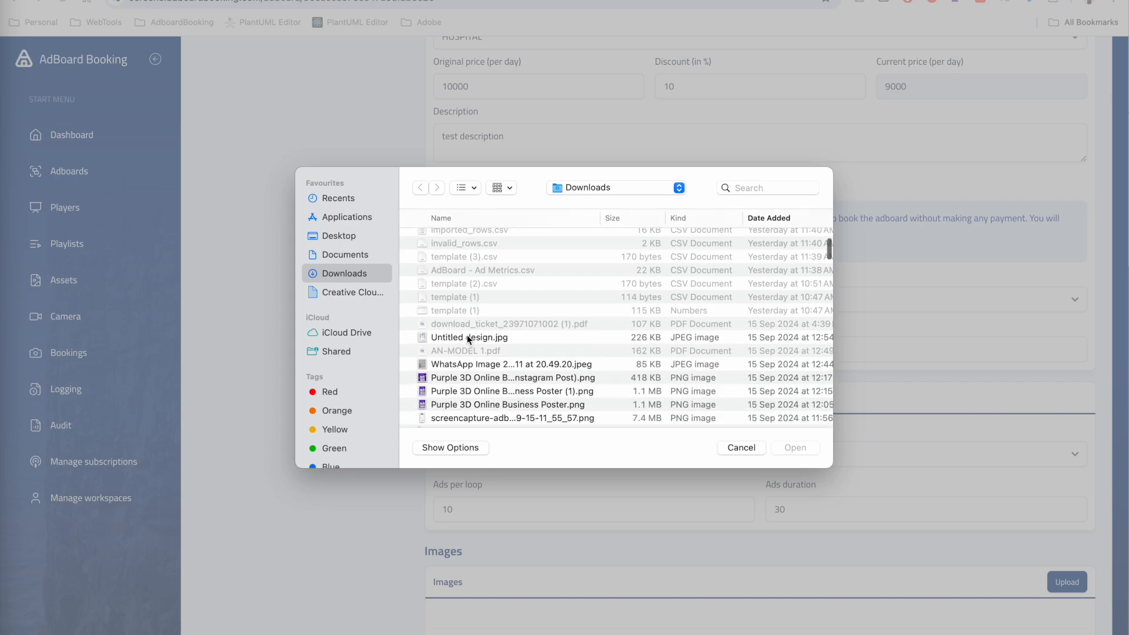
pyautogui.click(466, 277)
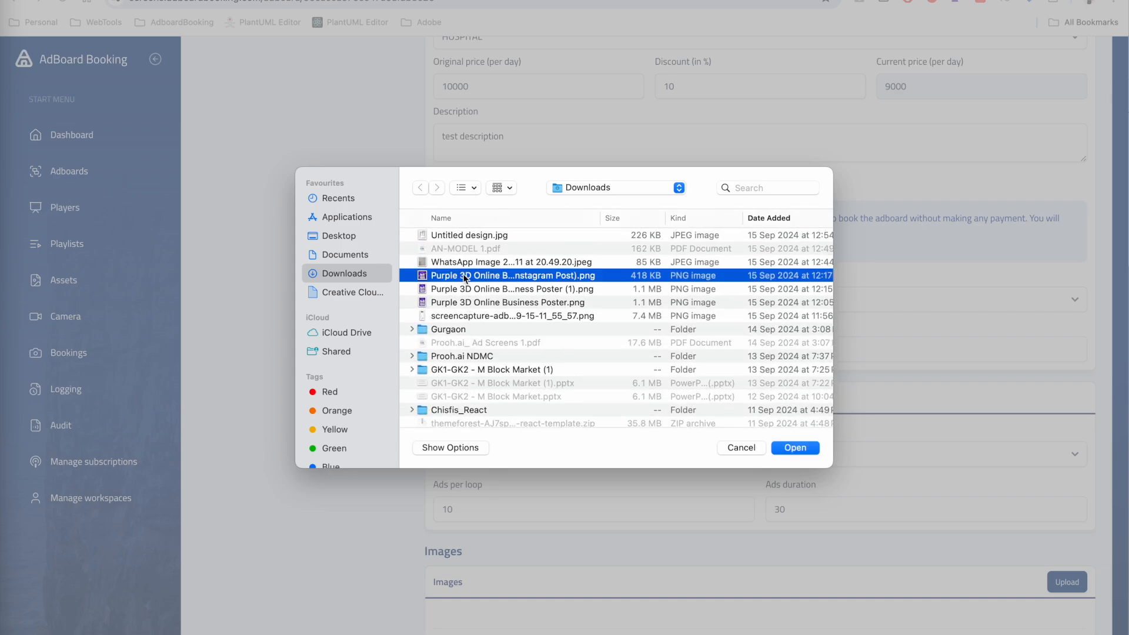
pyautogui.hotkey('shift', 'Down')
pyautogui.hotkey('shift', 'Down')
pyautogui.click(791, 450)
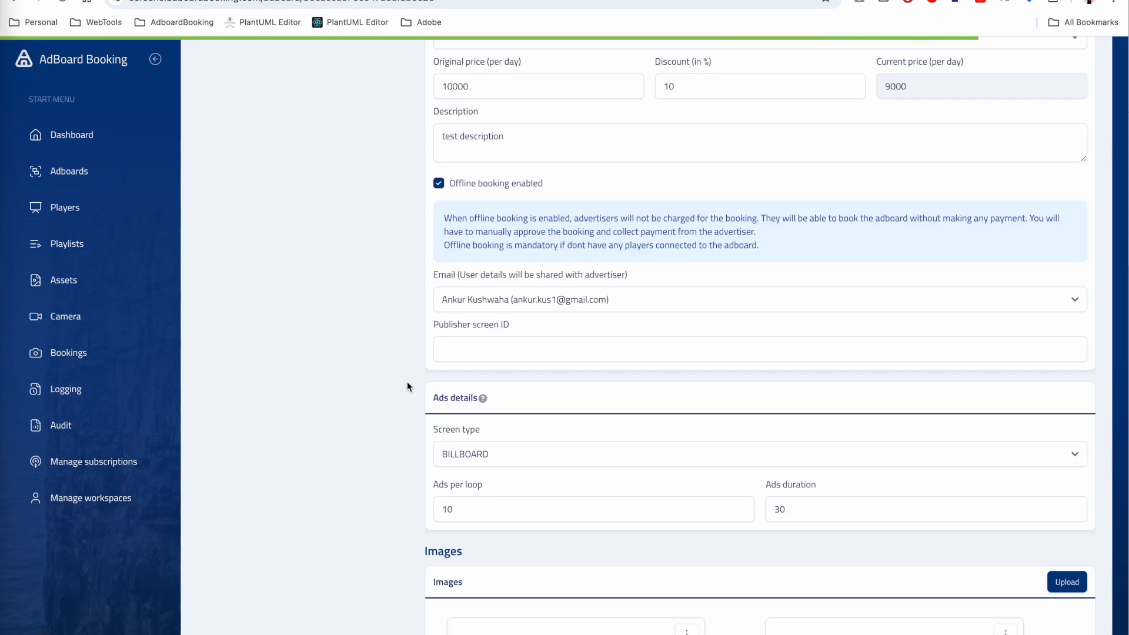
pyautogui.scroll(-5, 412, 447)
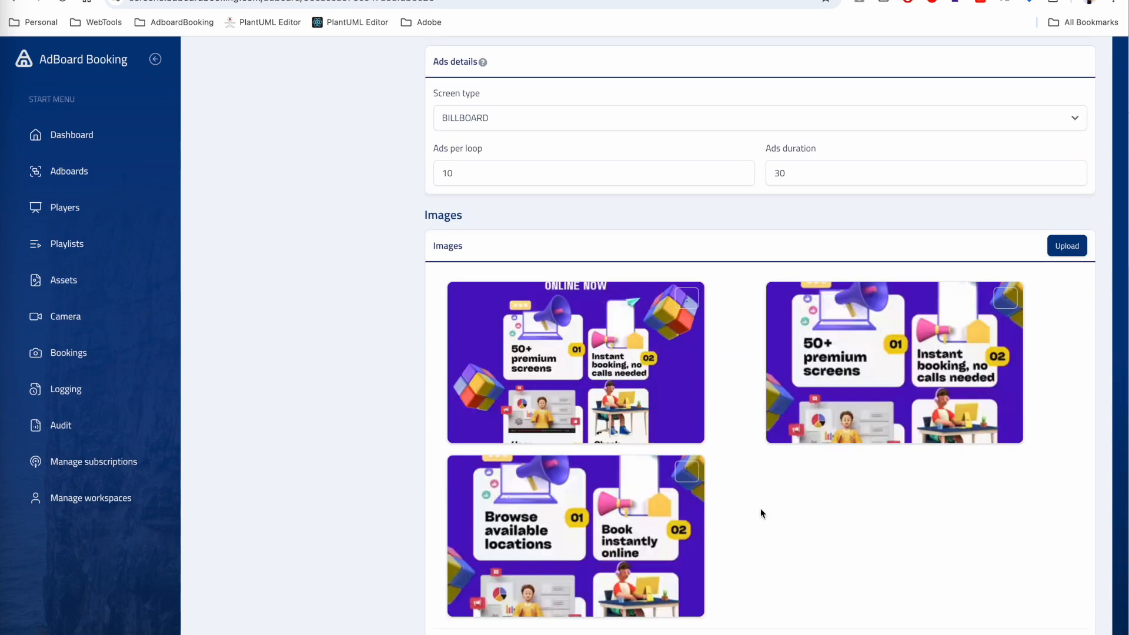
# - Update the Screen in Raipur adboard and verify its status badge shows IN_REVIEW
pyautogui.scroll(10, 763, 368)
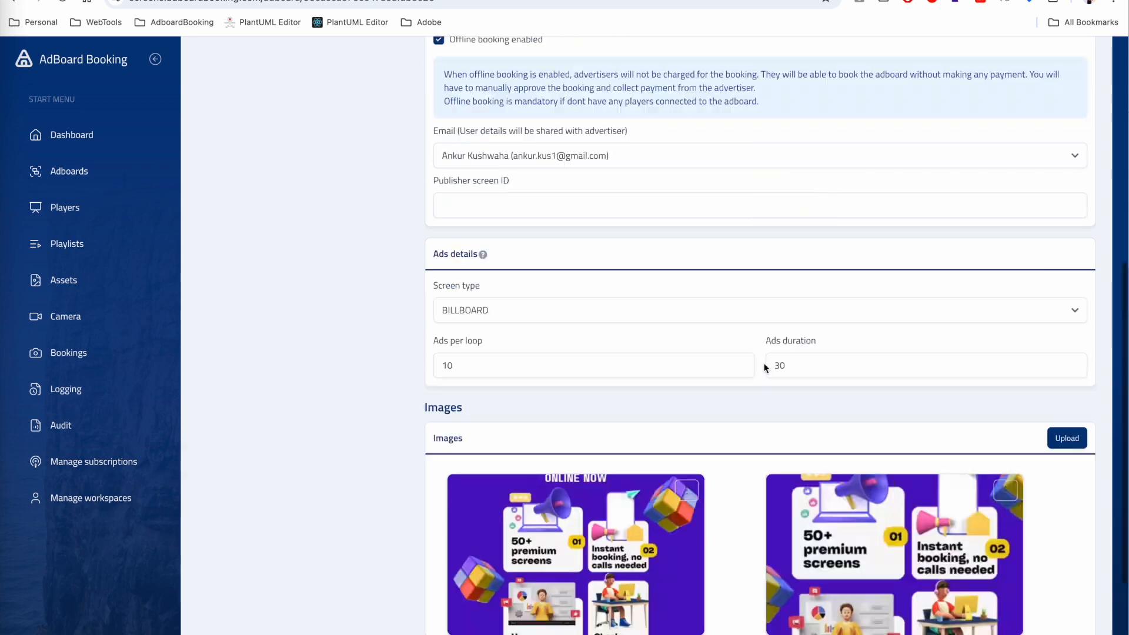
pyautogui.click(1007, 141)
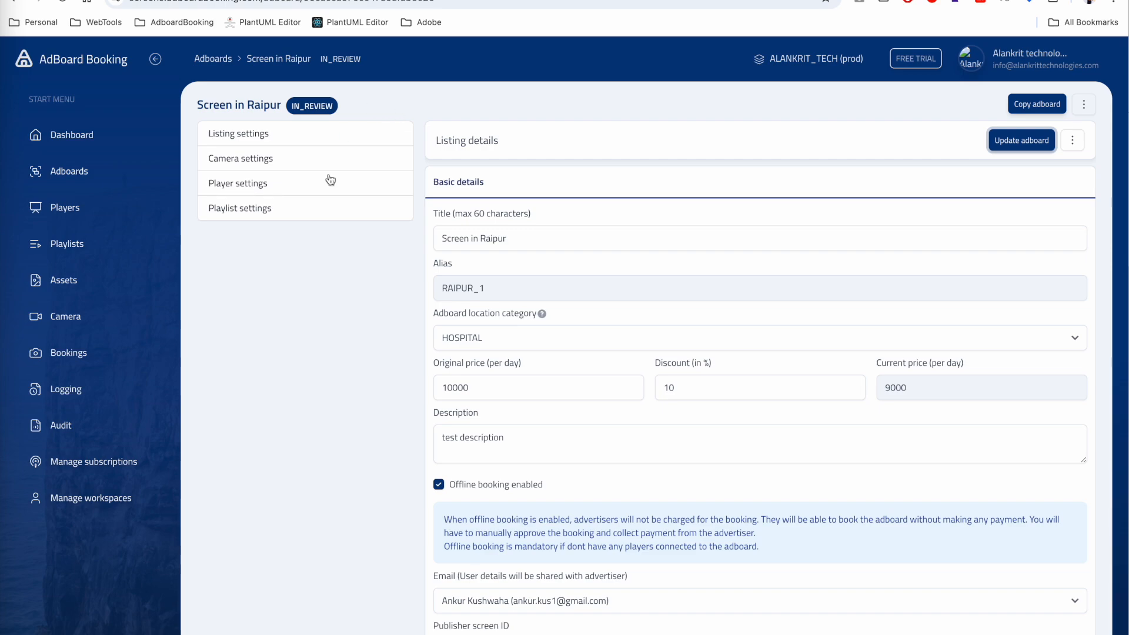
pyautogui.scroll(-10, 510, 446)
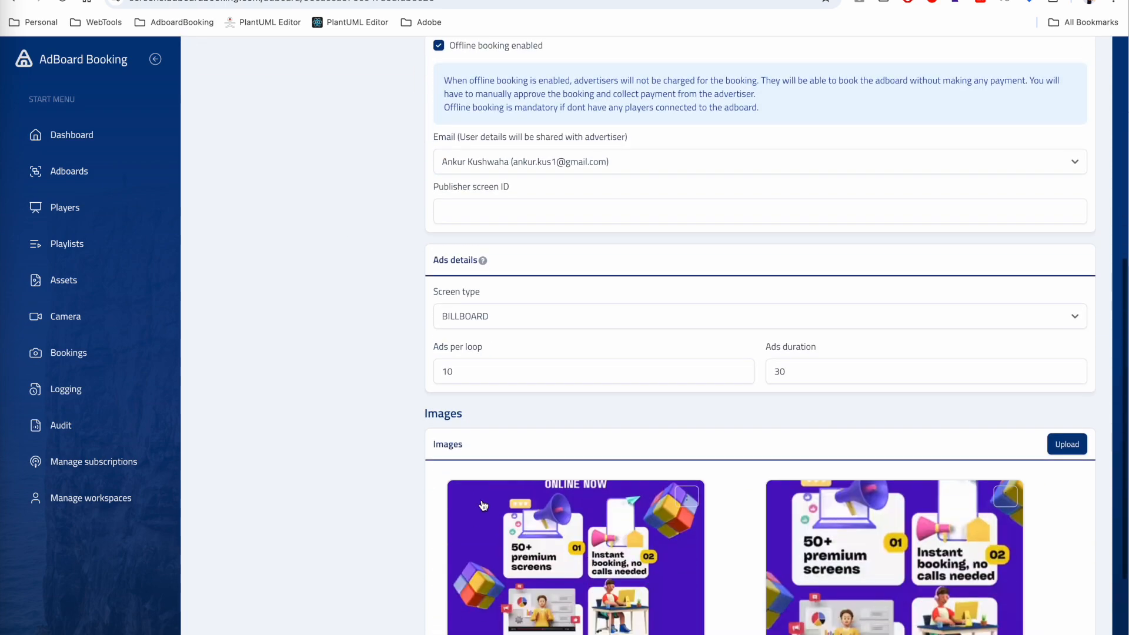
pyautogui.scroll(5, 539, 386)
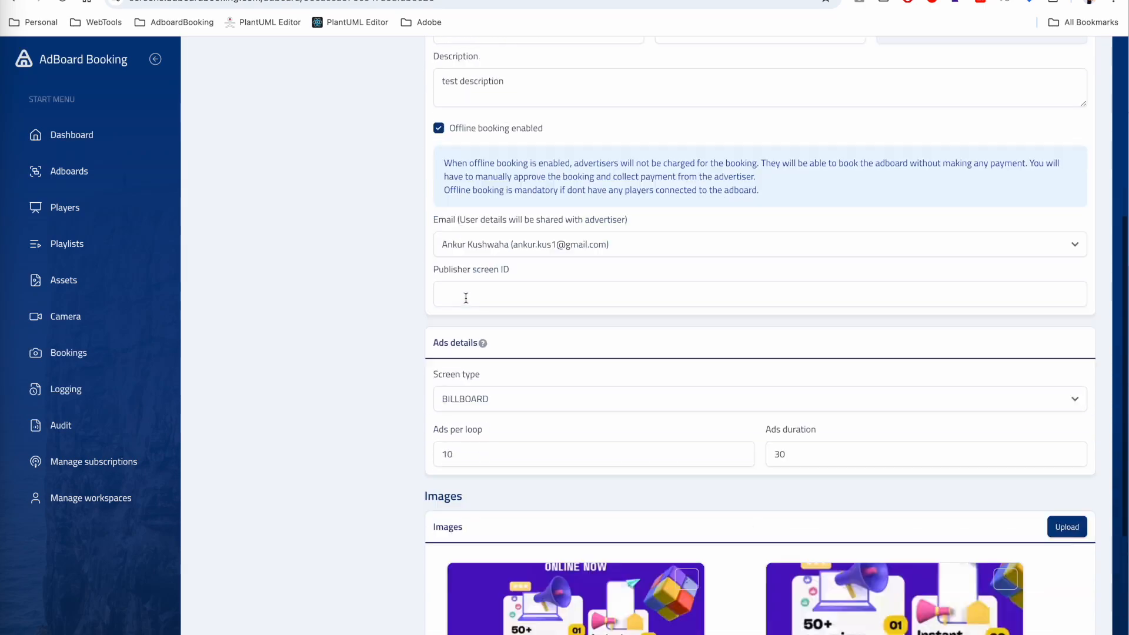
pyautogui.scroll(-5, 588, 423)
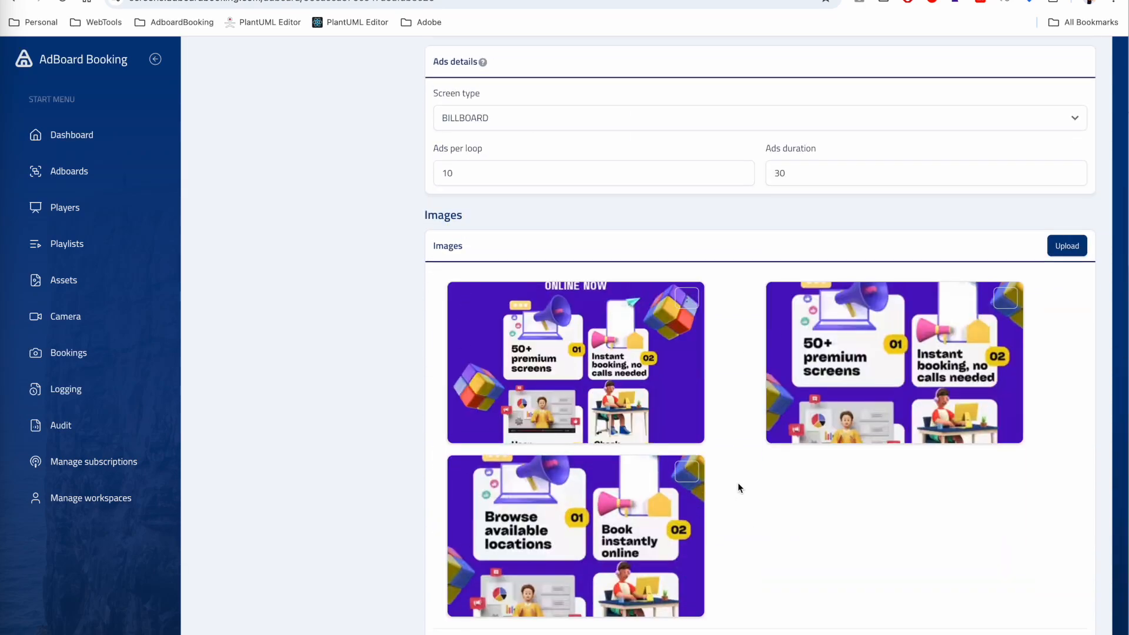
pyautogui.scroll(10, 729, 447)
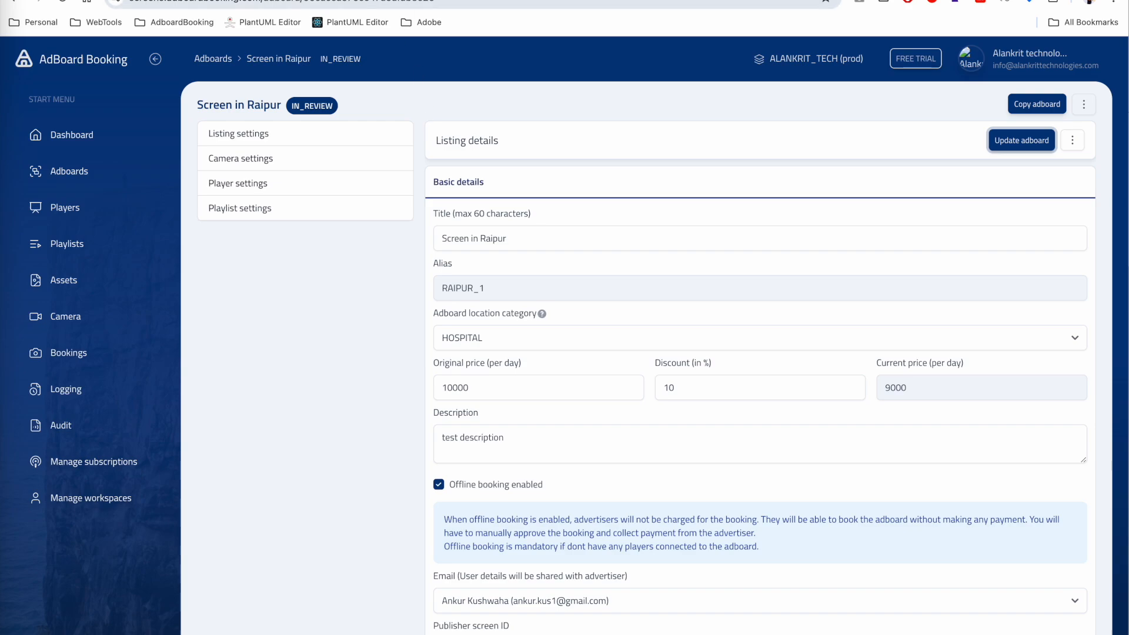
pyautogui.click(441, 0)
# - Load the admin site and approve Screen in Raipur with the comment 'Approved'
pyautogui.write('admin')
pyautogui.press('Return')
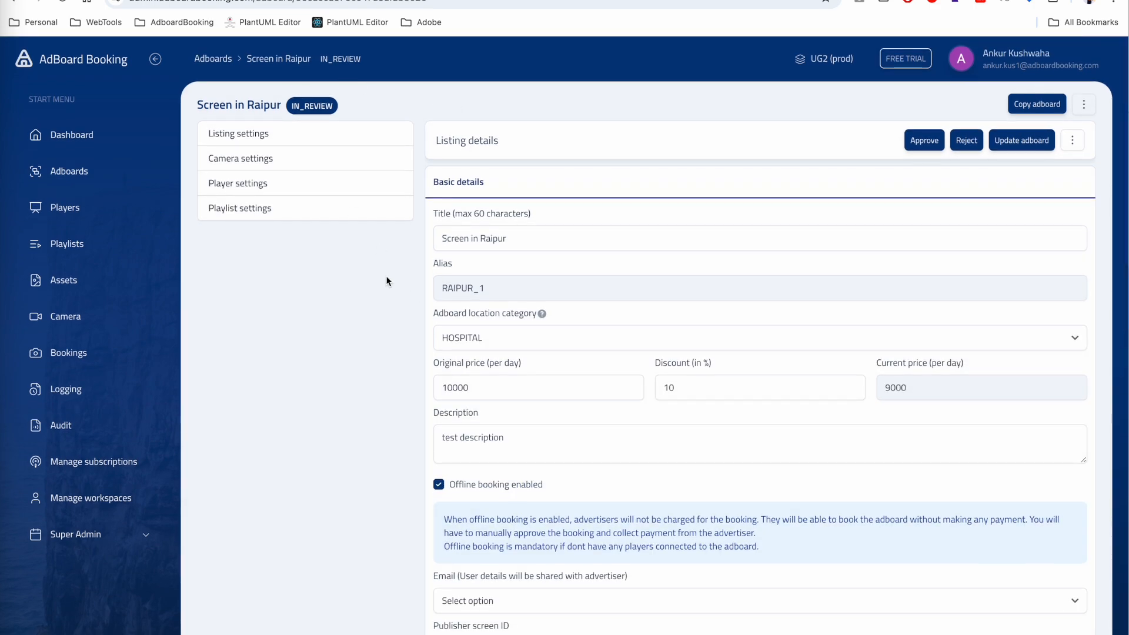
pyautogui.click(925, 144)
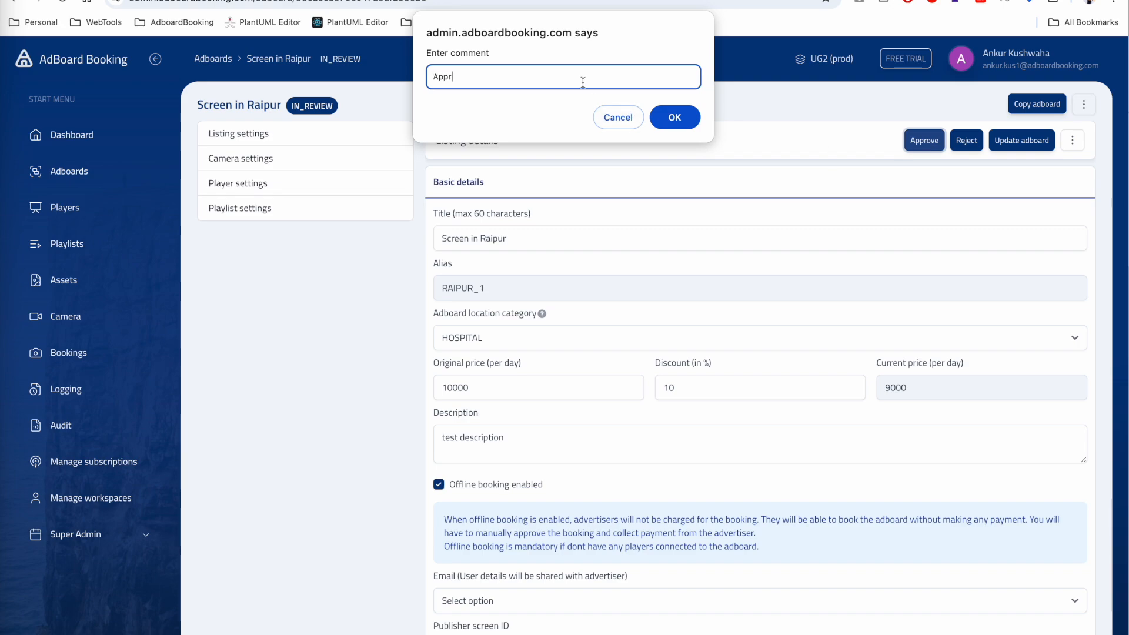
pyautogui.click(685, 117)
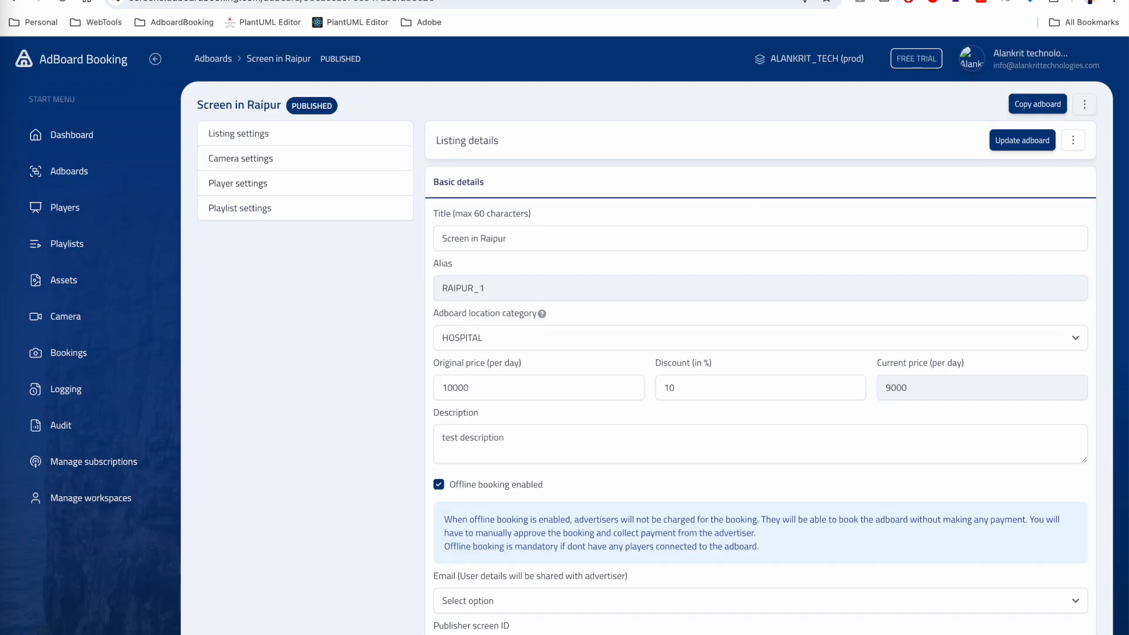
# - Reload the public homepage, show the Raipur city tab's billboards, and scroll to the locations map
pyautogui.click(264, 0)
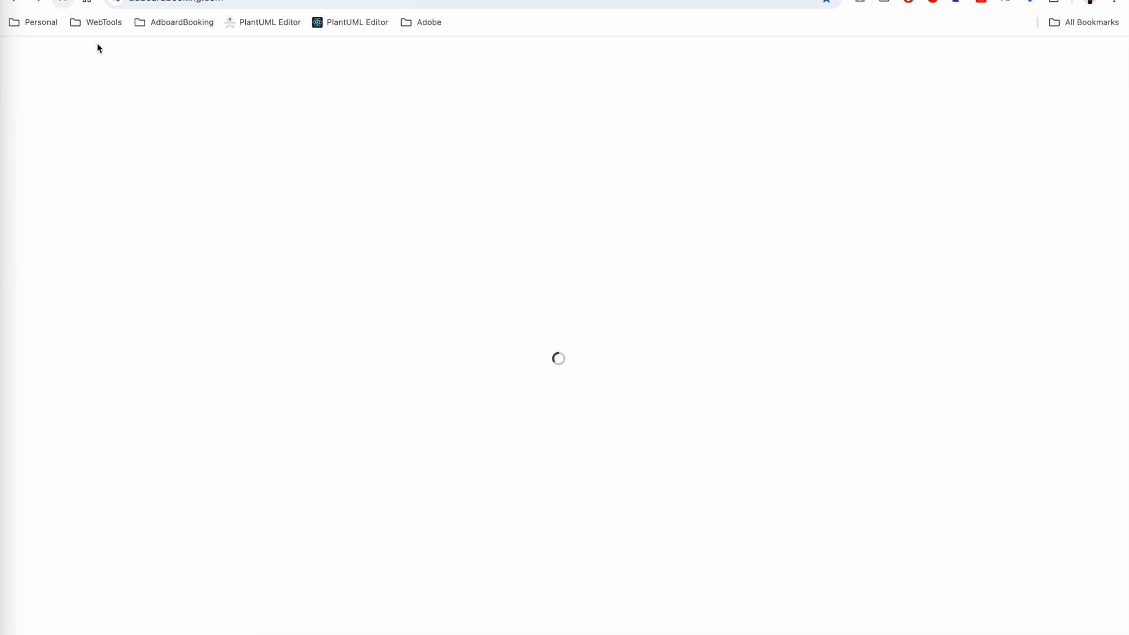
pyautogui.click(62, 1)
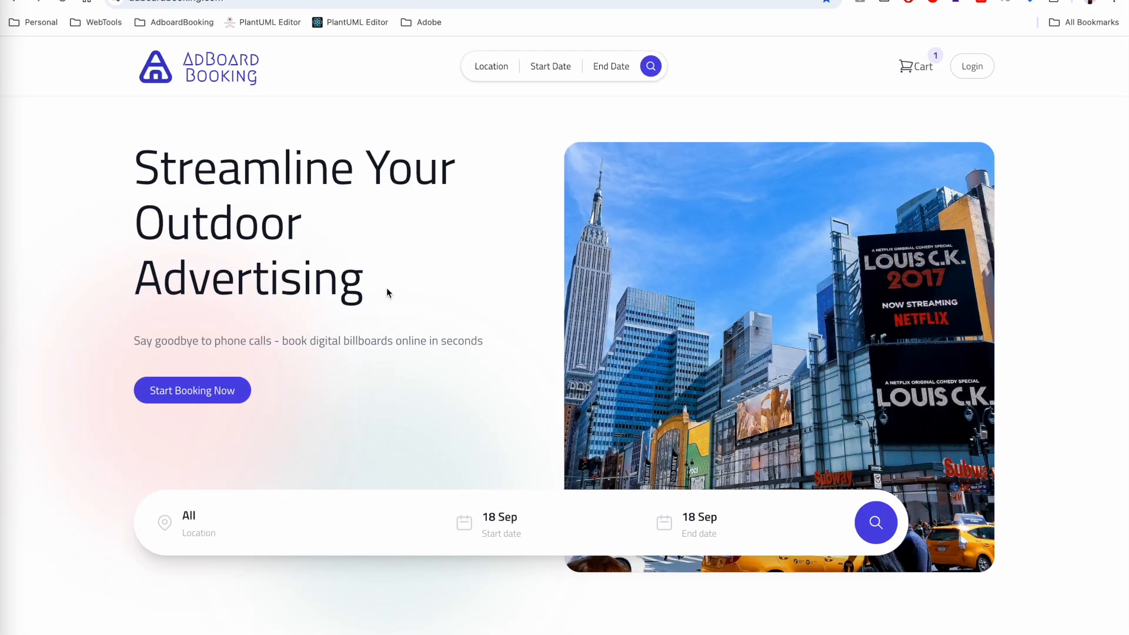
pyautogui.scroll(-5, 383, 359)
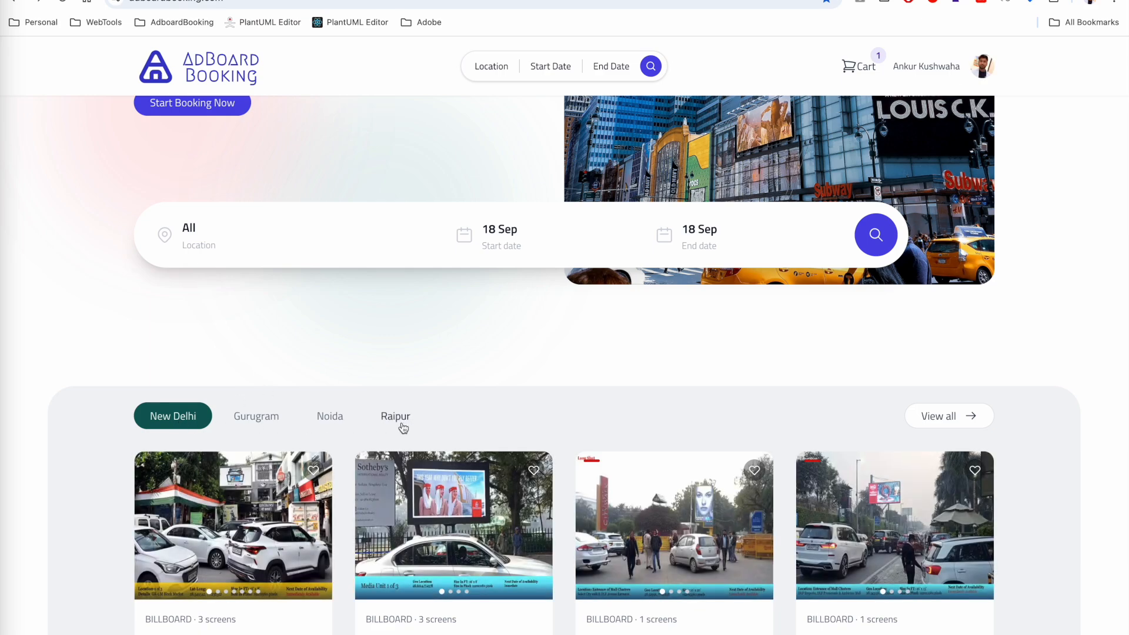
pyautogui.scroll(-2, 403, 427)
pyautogui.click(395, 319)
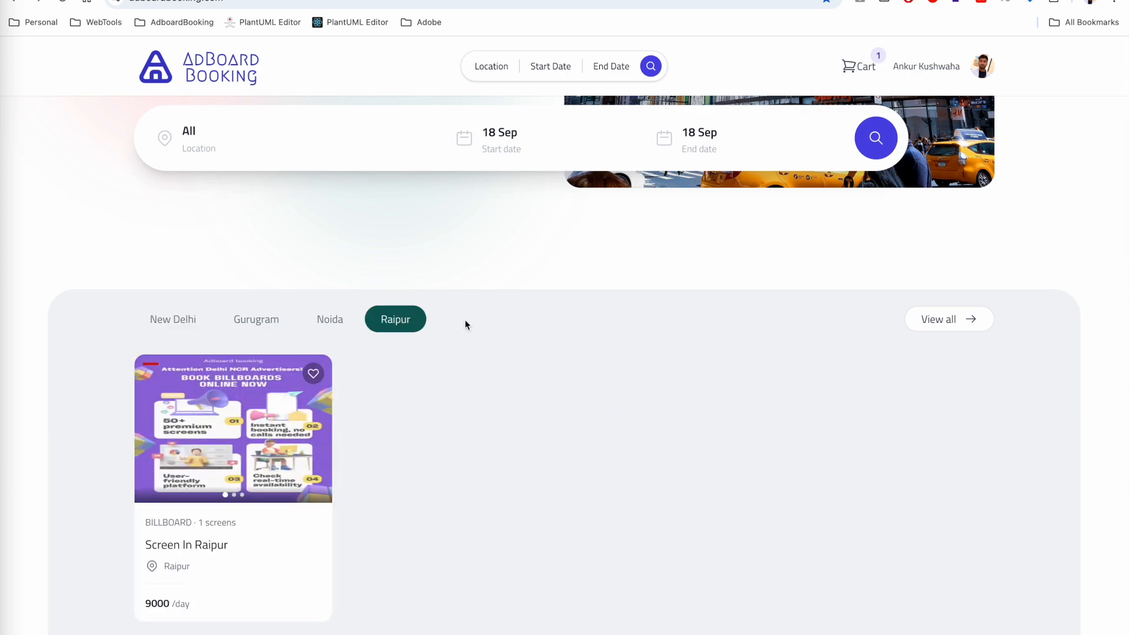
pyautogui.moveTo(235, 478)
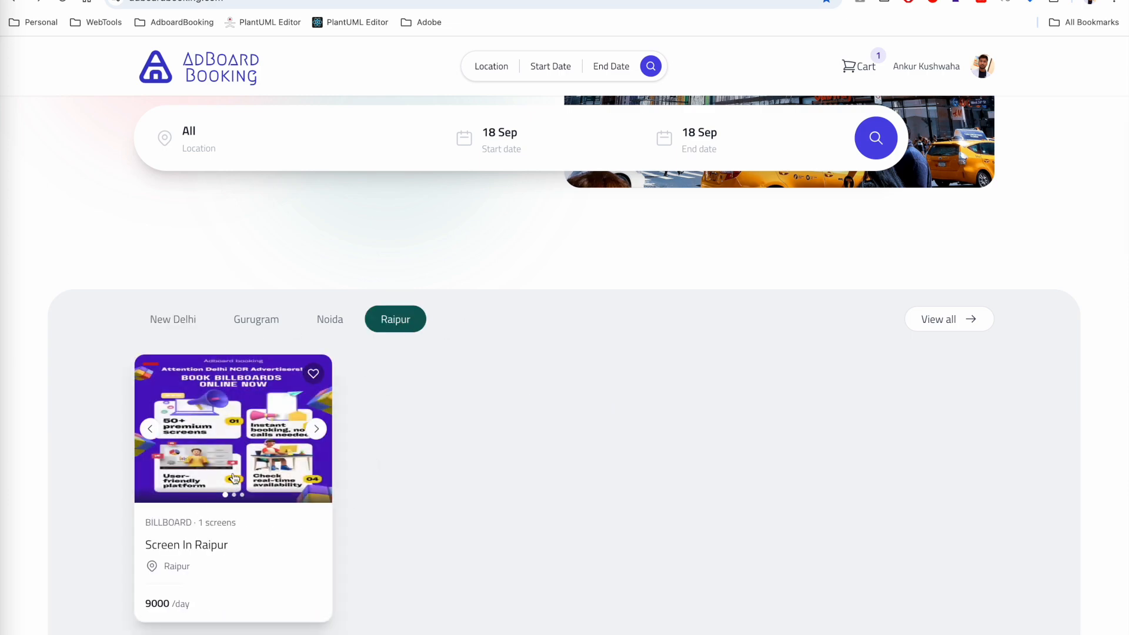
pyautogui.scroll(-10, 415, 447)
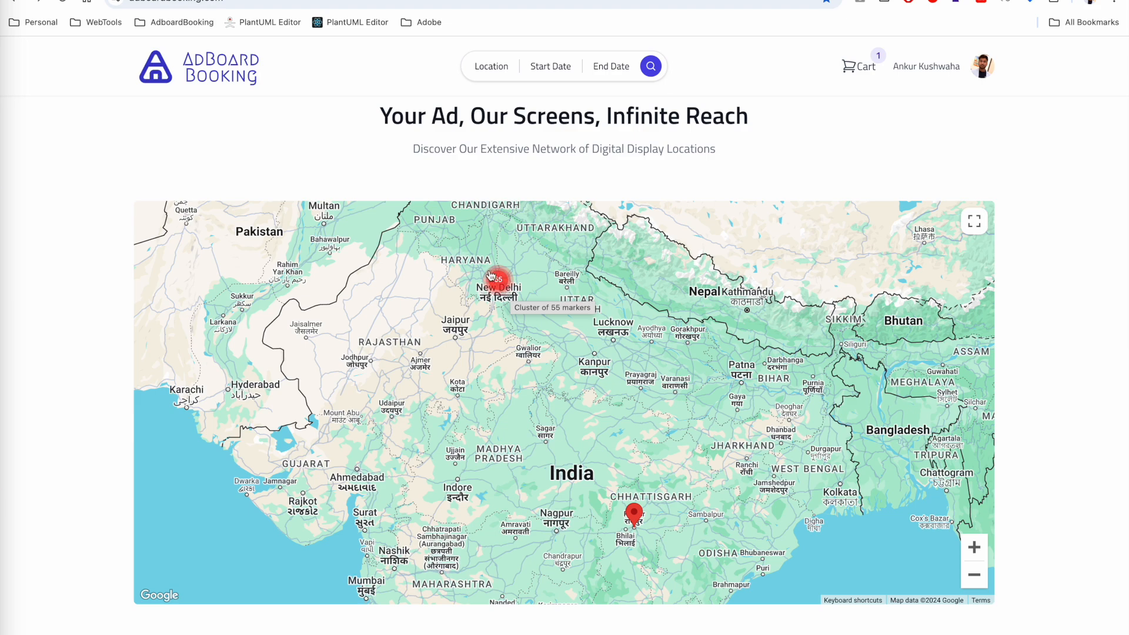
# - Open the Screen in Raipur page and review its description, screen name 'Test player 1' and size 10 x 8
pyautogui.click(637, 516)
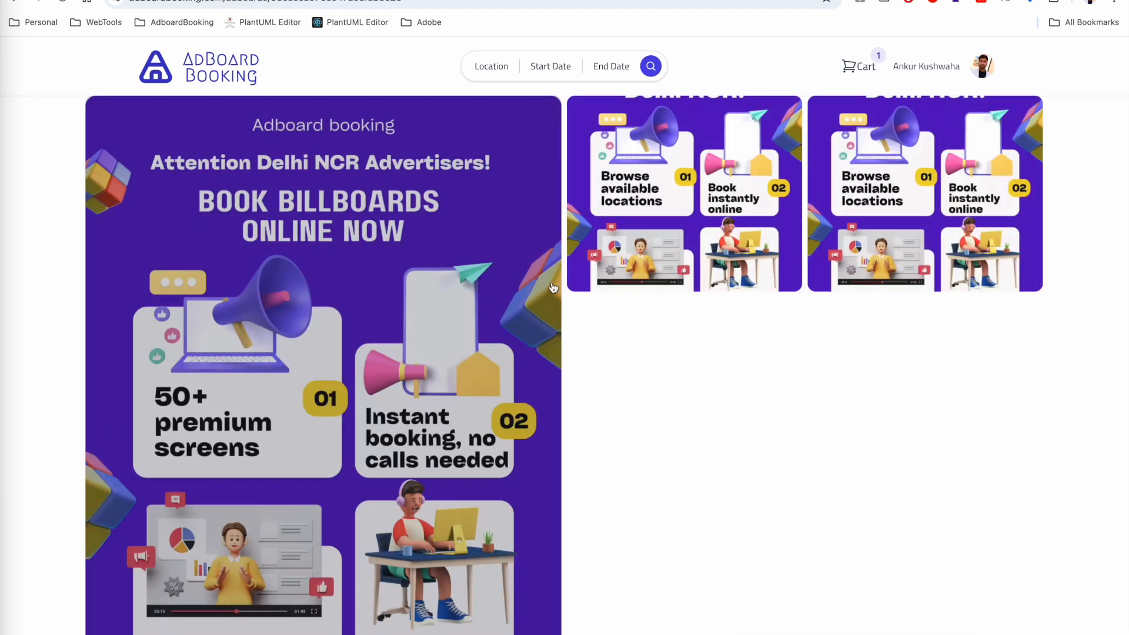
pyautogui.scroll(-3, 553, 346)
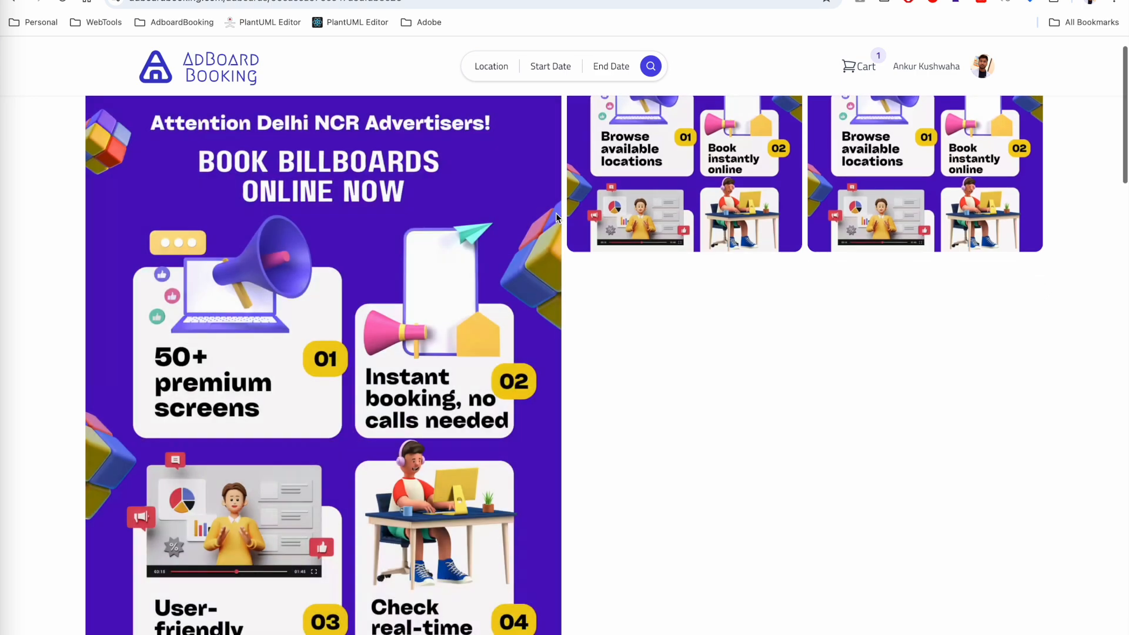
pyautogui.scroll(-9, 673, 403)
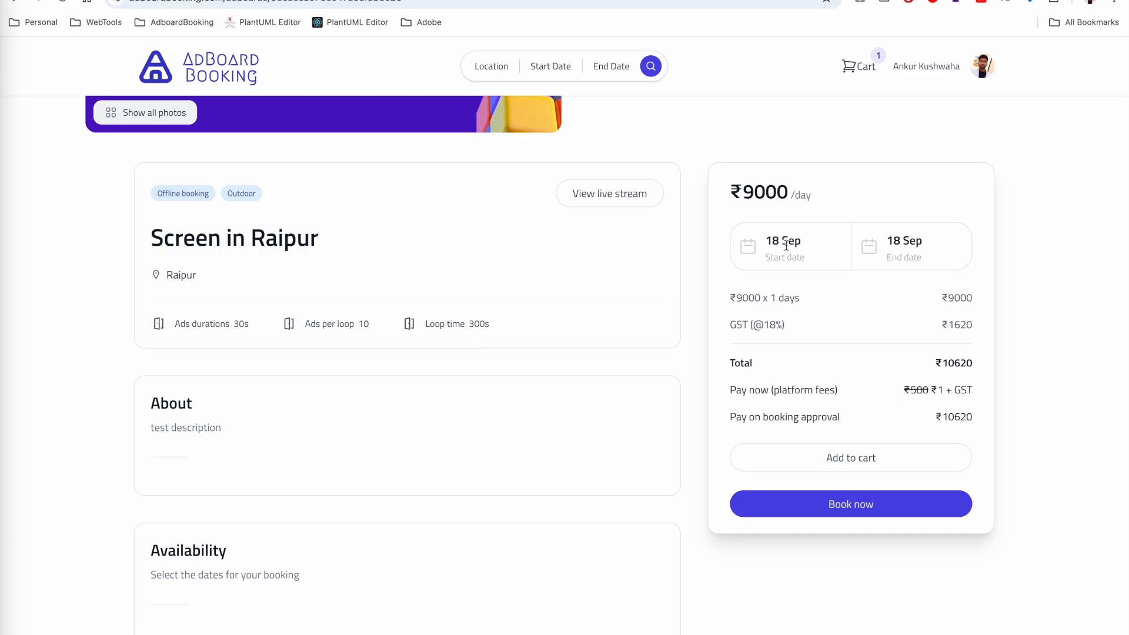
pyautogui.scroll(-2, 494, 412)
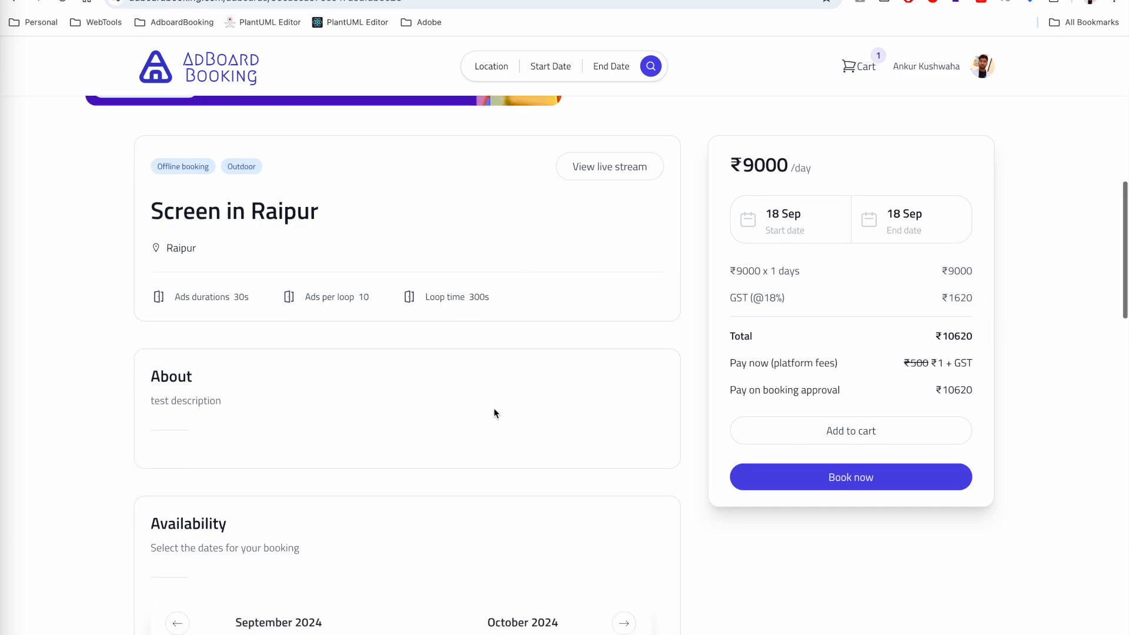
pyautogui.tripleClick(169, 307)
pyautogui.scroll(-10, 251, 316)
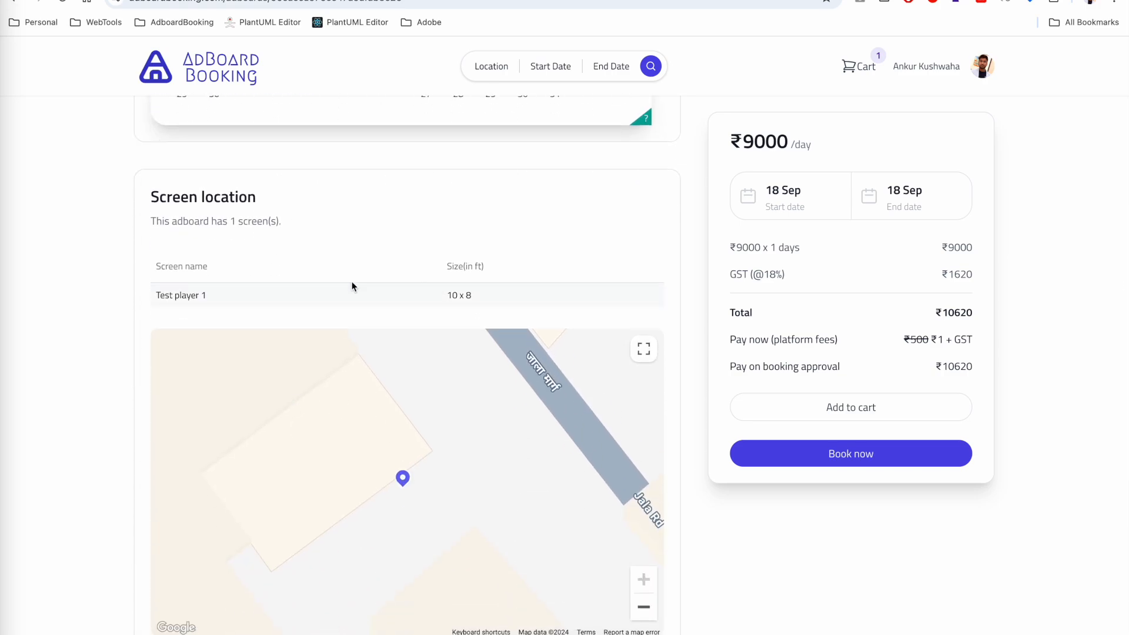
pyautogui.moveTo(155, 292); pyautogui.dragTo(244, 296)
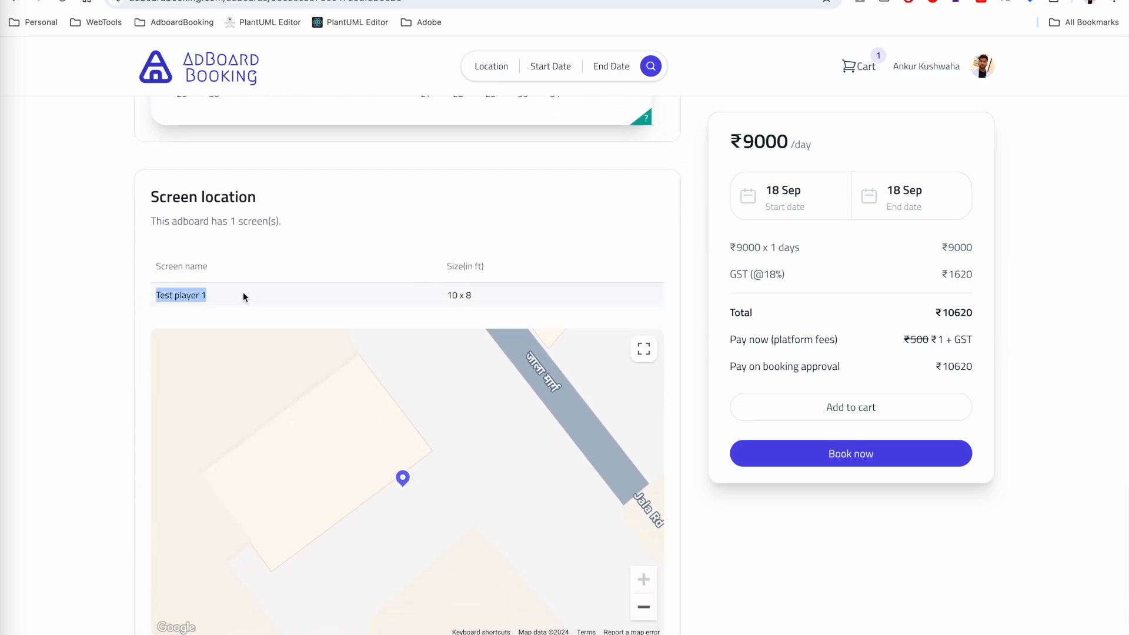
pyautogui.moveTo(444, 297); pyautogui.dragTo(484, 303)
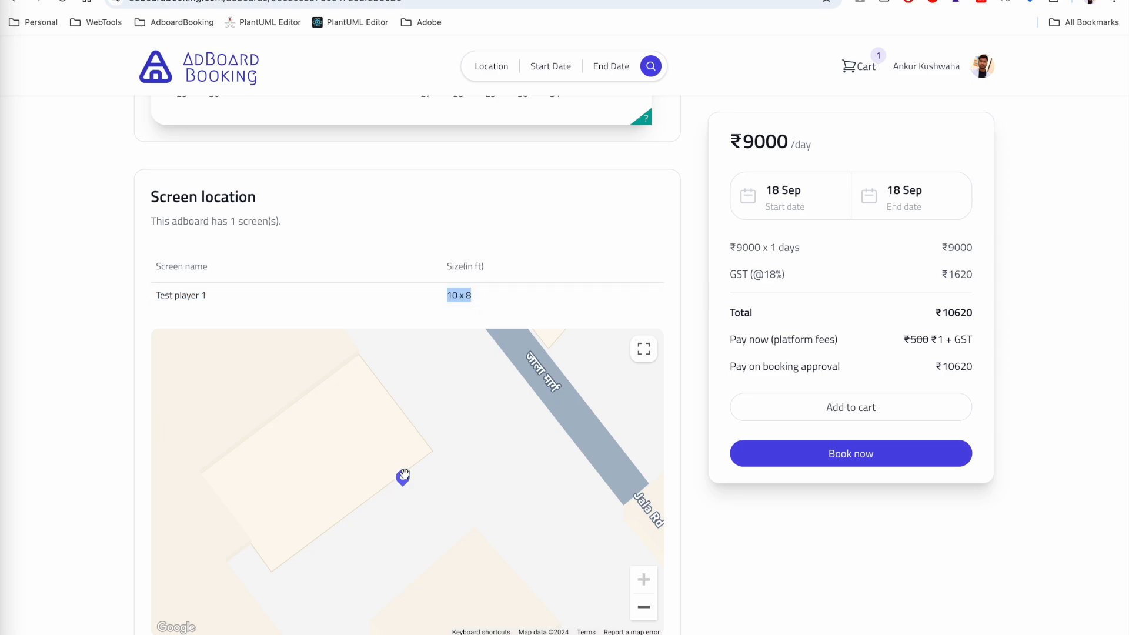
# - Zoom the map out to a regional view including Durg and Bhilai, then choose to book the screen
pyautogui.click(645, 613)
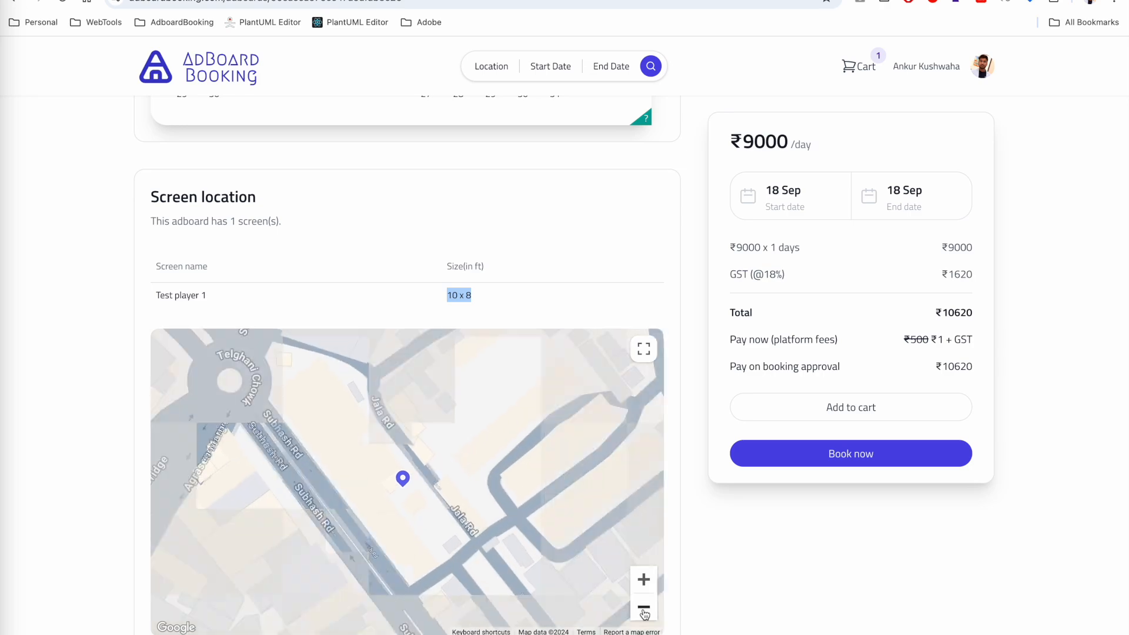
pyautogui.click(644, 613)
pyautogui.click(645, 613)
pyautogui.click(645, 613)
pyautogui.click(644, 613)
pyautogui.click(645, 613)
pyautogui.click(645, 612)
pyautogui.click(645, 612)
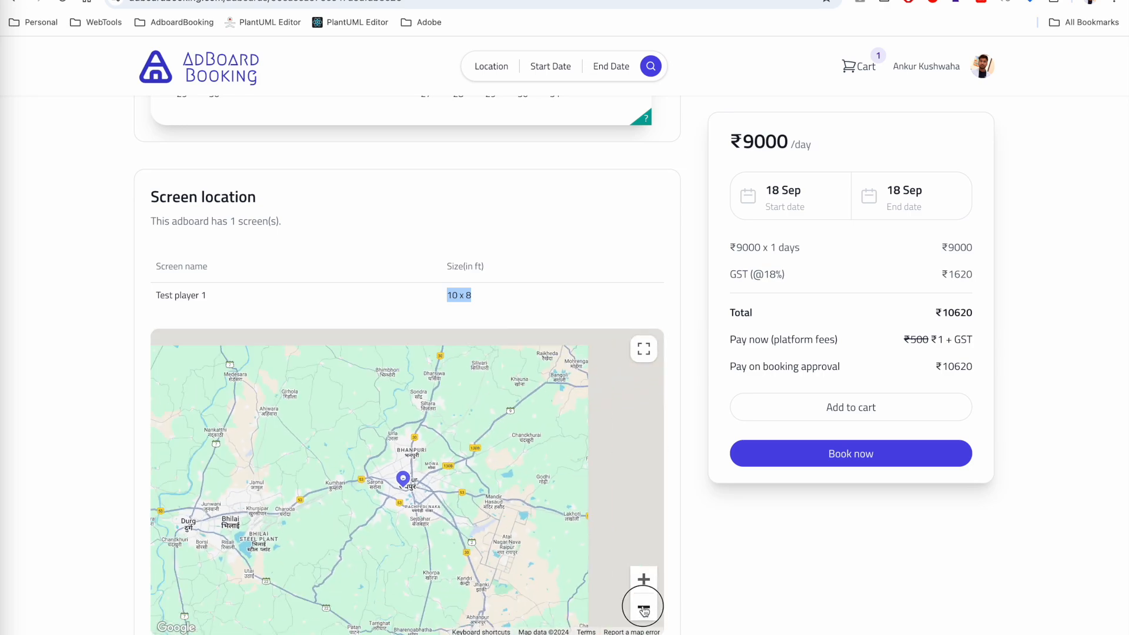
pyautogui.scroll(-4, 686, 486)
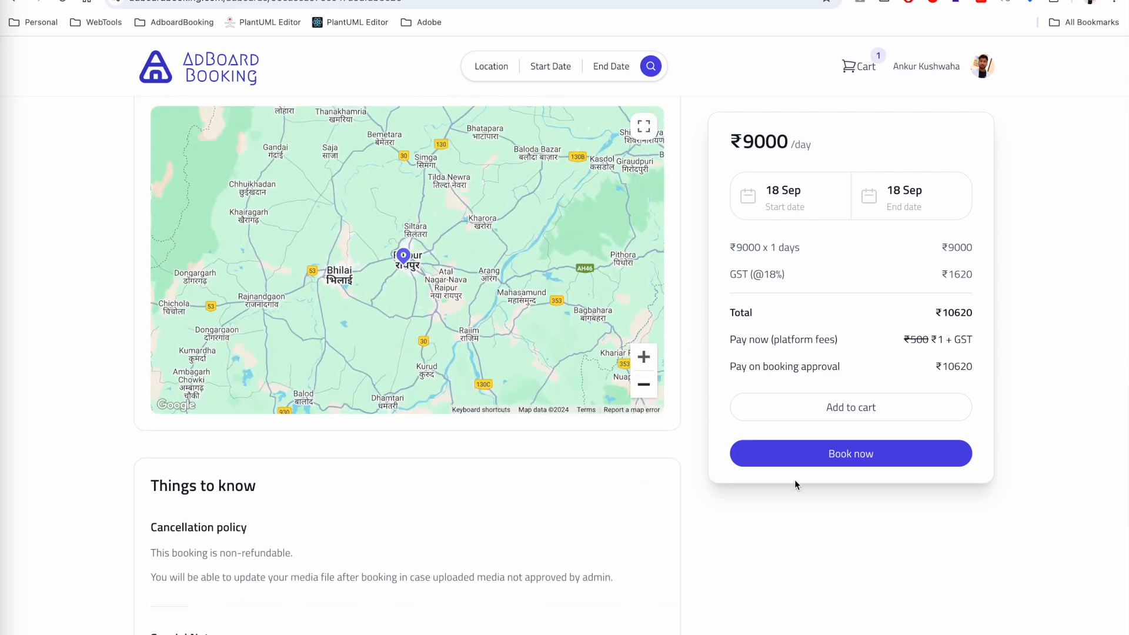
pyautogui.click(848, 456)
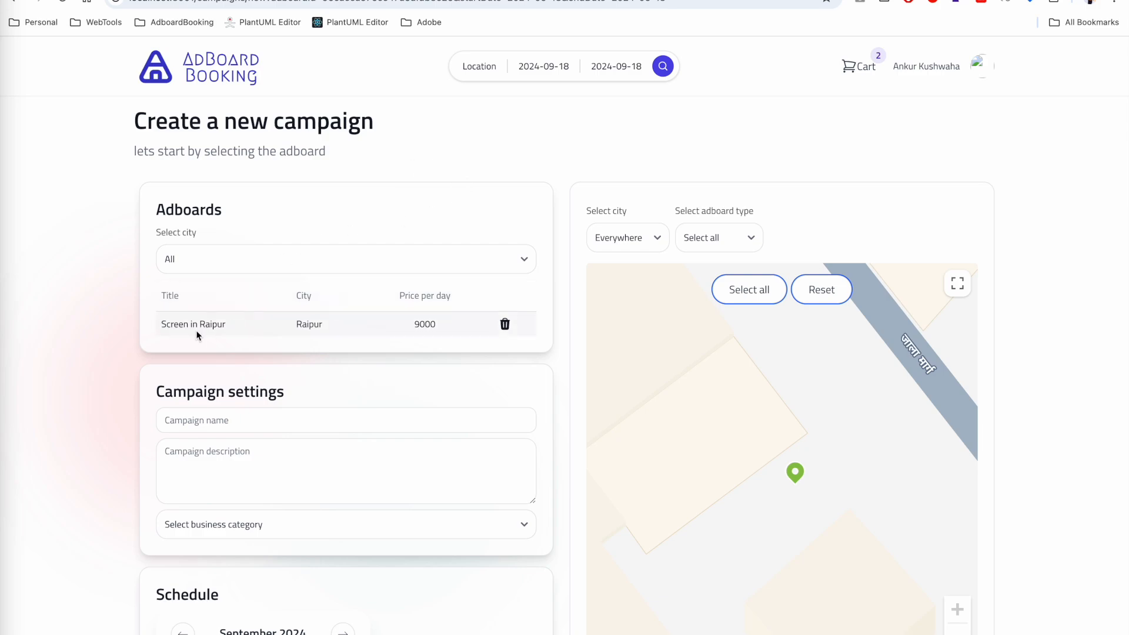
# - Name the campaign 'Campaign 1', describe it as 'test campaign', and pick business category RESTUARANT
pyautogui.scroll(-1, 277, 383)
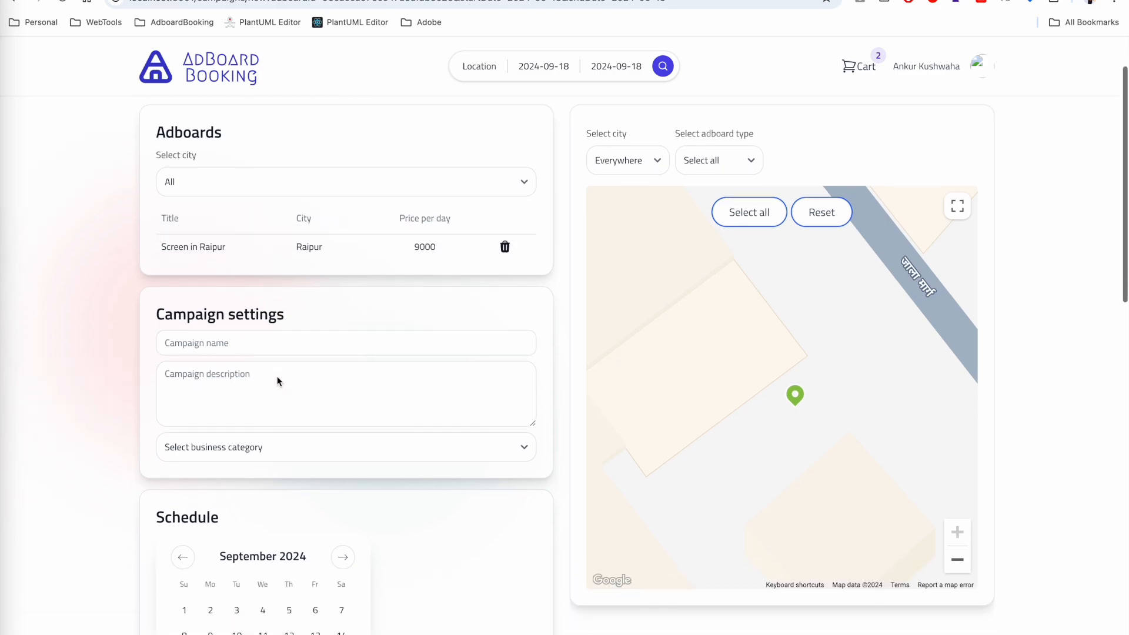
pyautogui.click(227, 344)
pyautogui.write('c')
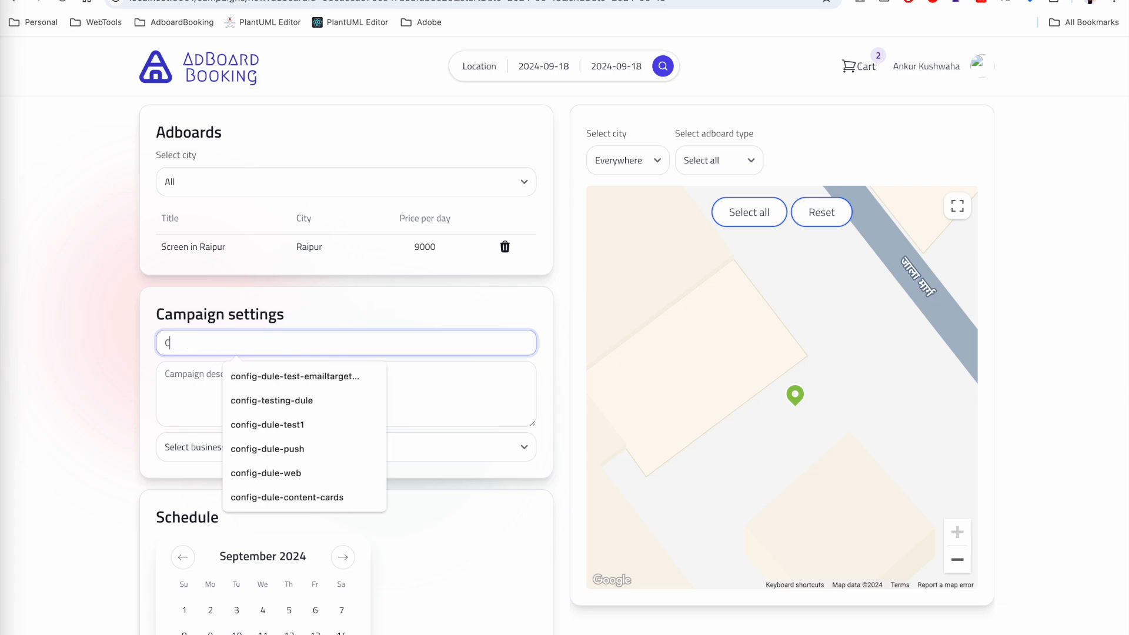
pyautogui.write('am')
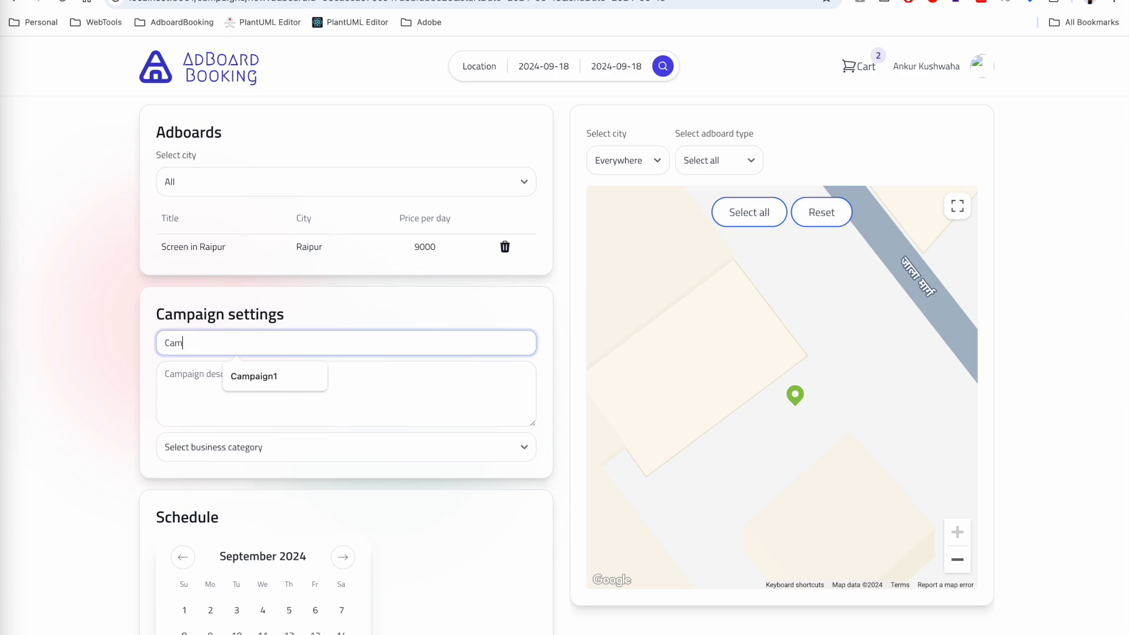
pyautogui.write('paign 2')
pyautogui.press('Tab')
pyautogui.hotkey('shift', 'Tab')
pyautogui.press('Right')
pyautogui.press('Tab')
pyautogui.write('test campaign')
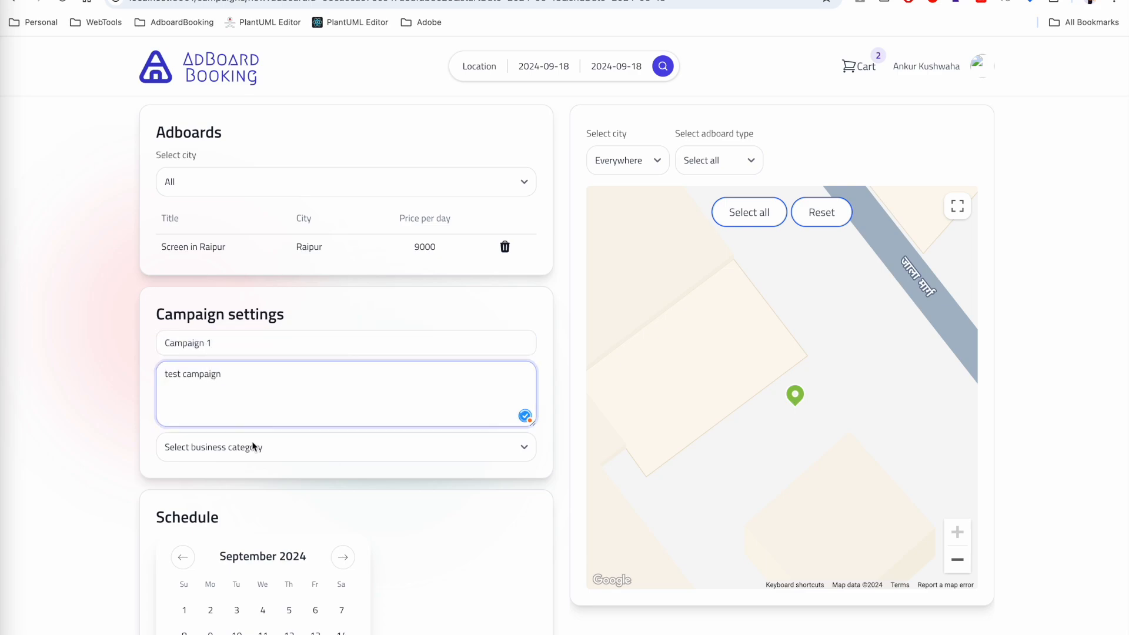
pyautogui.click(250, 443)
pyautogui.click(234, 461)
pyautogui.scroll(-3, 348, 456)
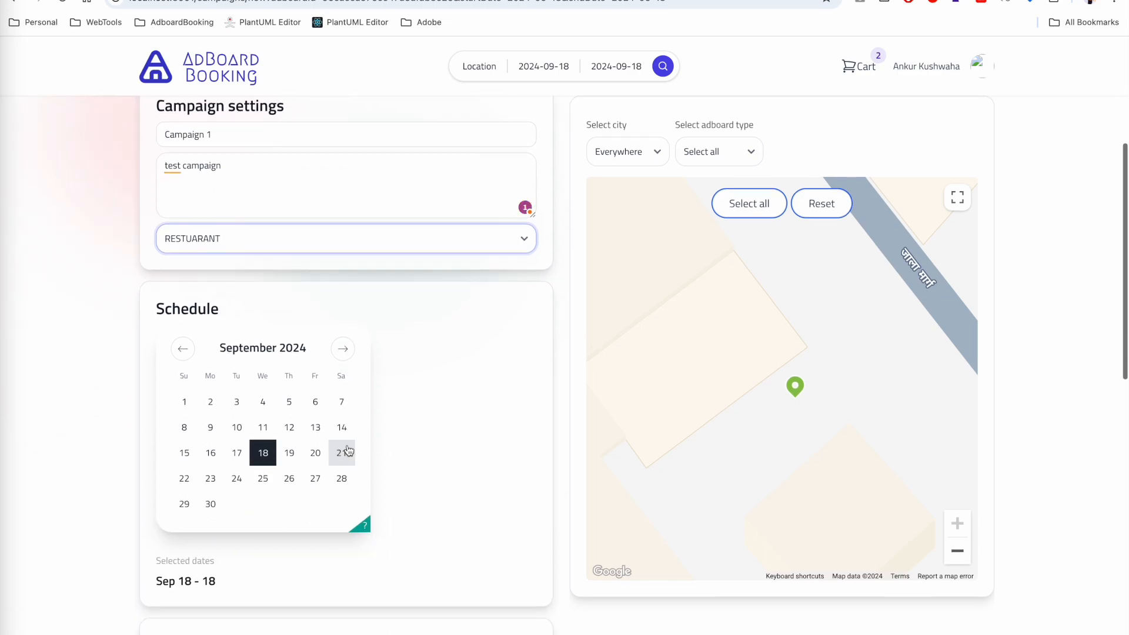
# - Set the campaign schedule to Oct 1–31, 2024 and scroll down to the Creatives section
pyautogui.click(343, 350)
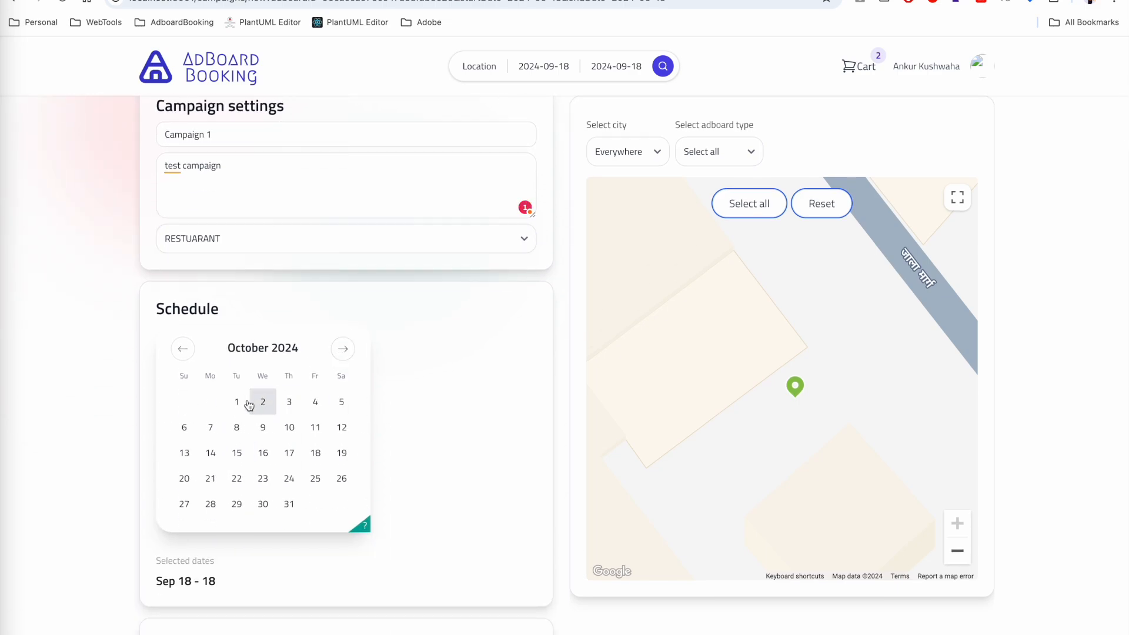
pyautogui.click(237, 401)
pyautogui.click(289, 504)
pyautogui.scroll(-1, 416, 449)
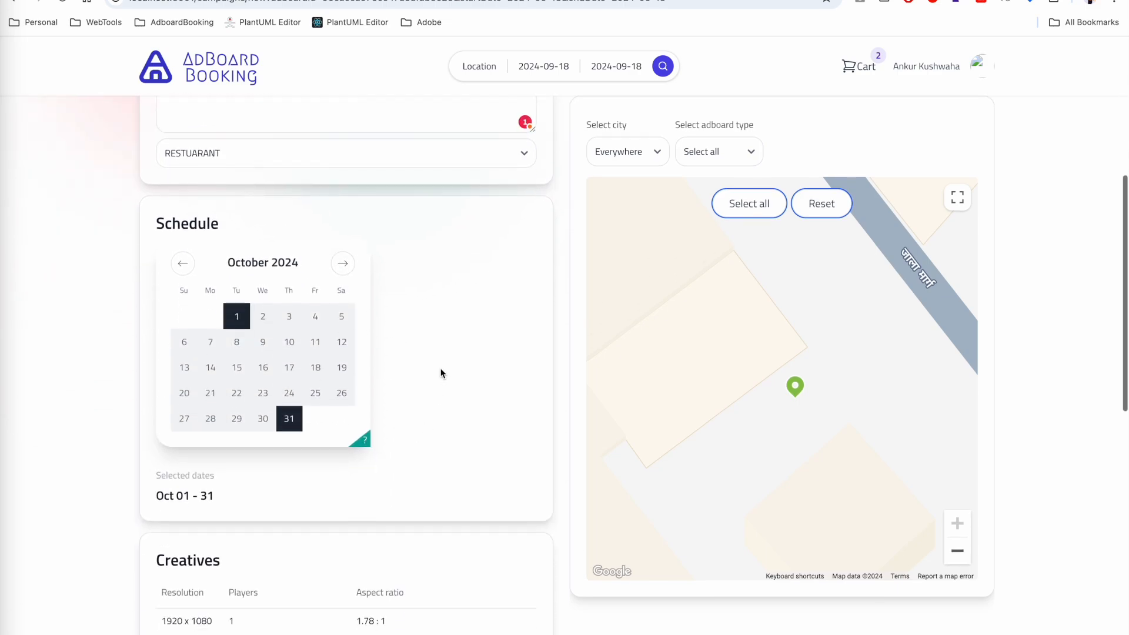
pyautogui.scroll(-2, 327, 513)
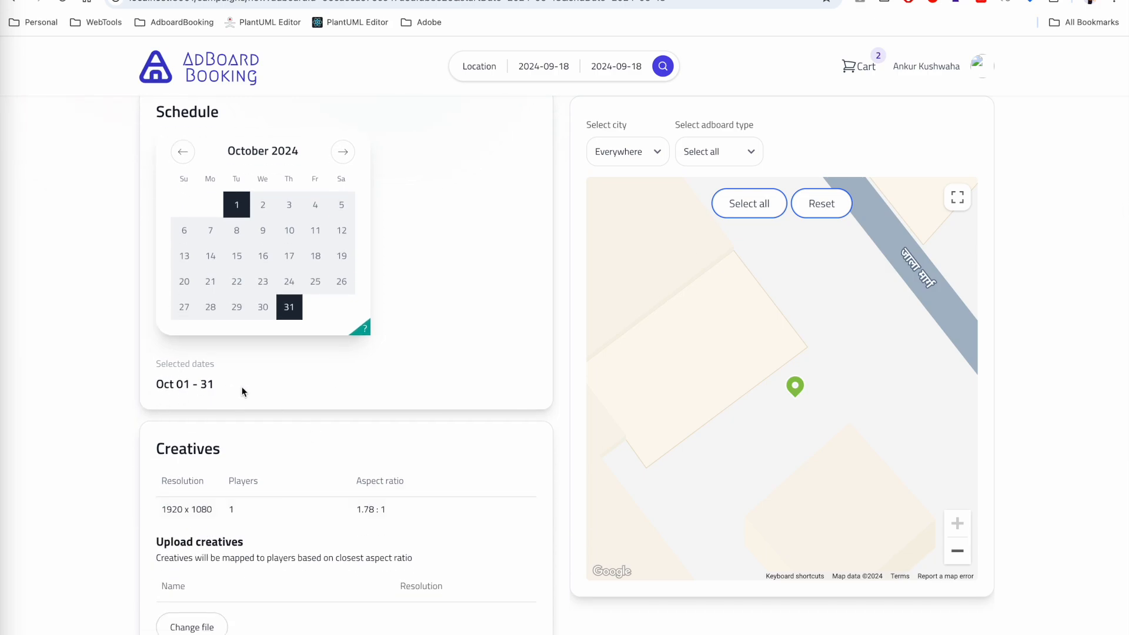
pyautogui.scroll(-1, 241, 387)
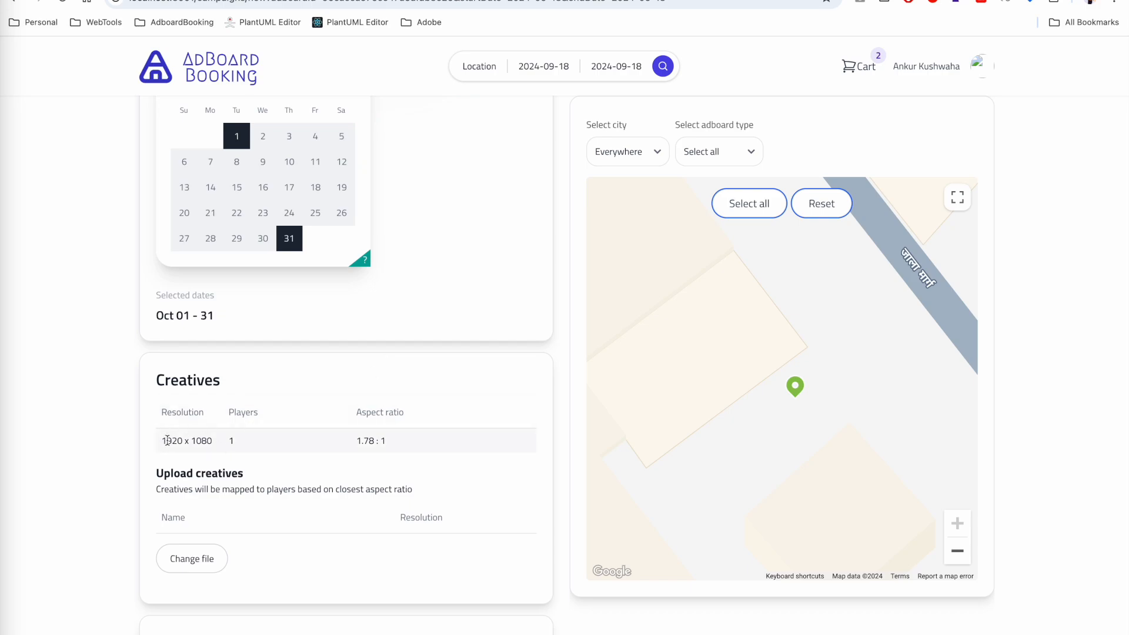
# - Note the 1.78 : 1 aspect ratio and upload digital_billboard_mobile_before.jpg from Downloads as the creative
pyautogui.moveTo(351, 441); pyautogui.dragTo(418, 442)
pyautogui.click(197, 557)
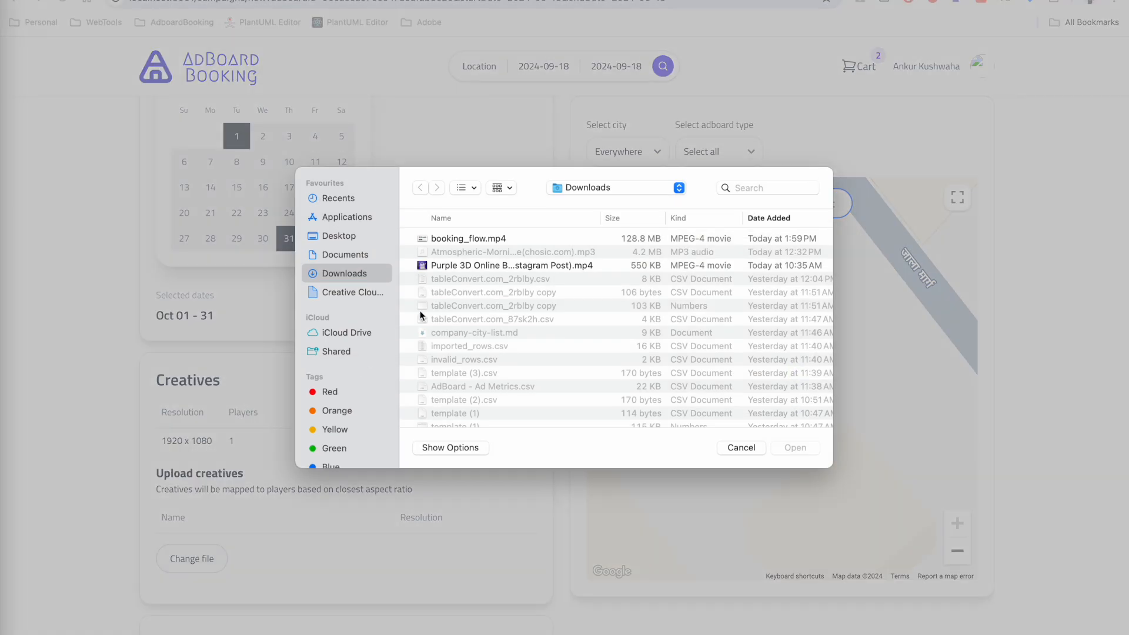
pyautogui.scroll(-5, 500, 333)
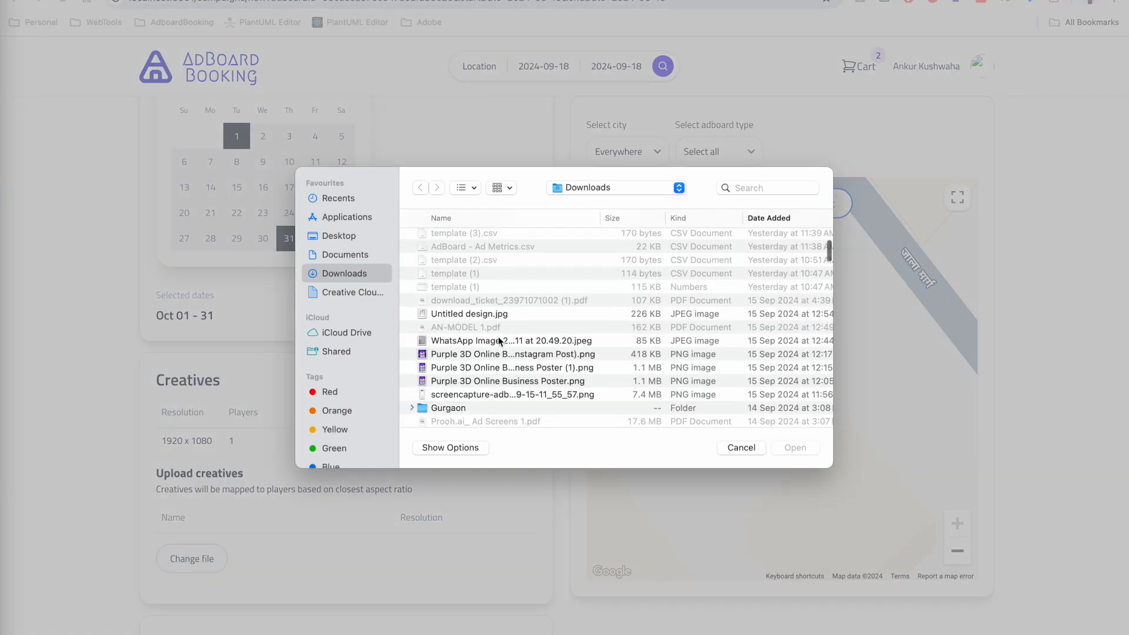
pyautogui.scroll(-3, 464, 385)
pyautogui.scroll(-3, 463, 380)
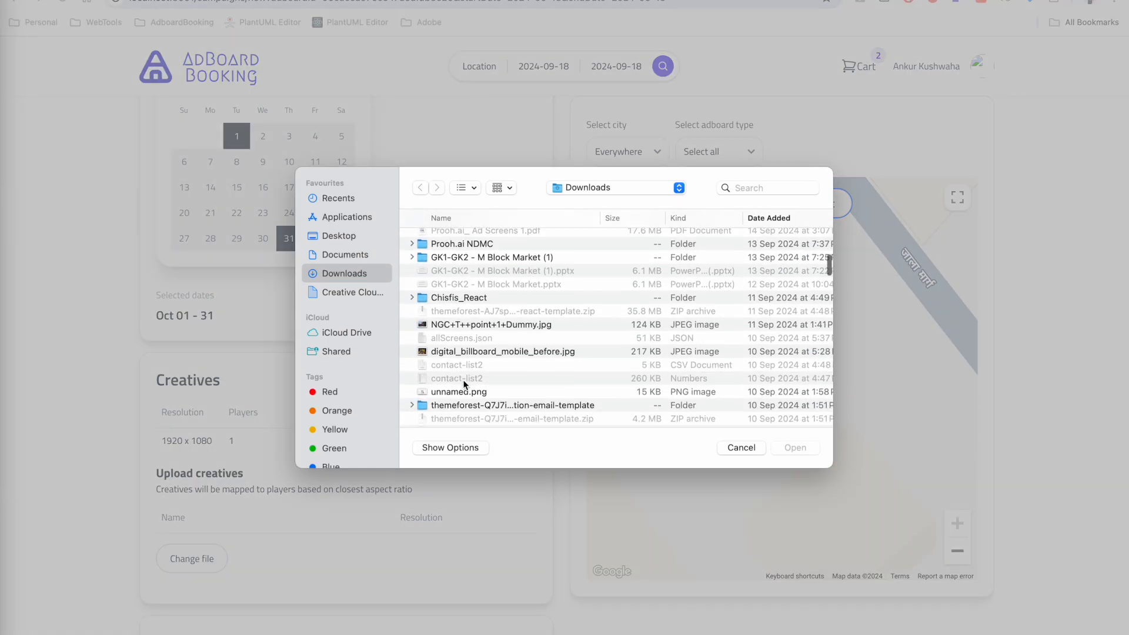
pyautogui.doubleClick(486, 331)
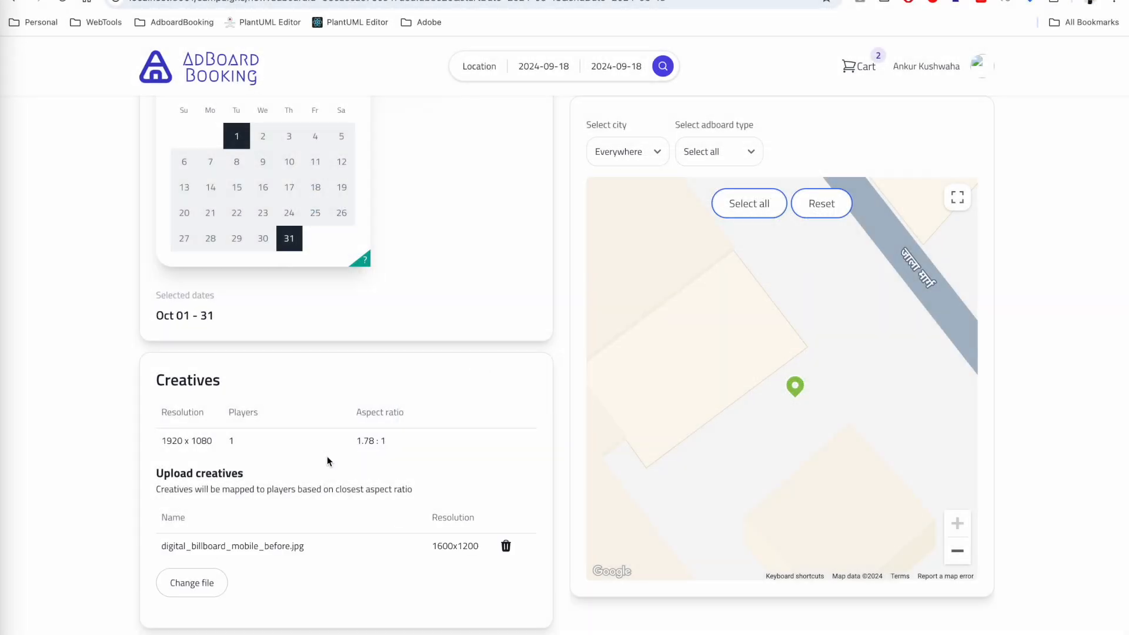
pyautogui.scroll(-2, 323, 453)
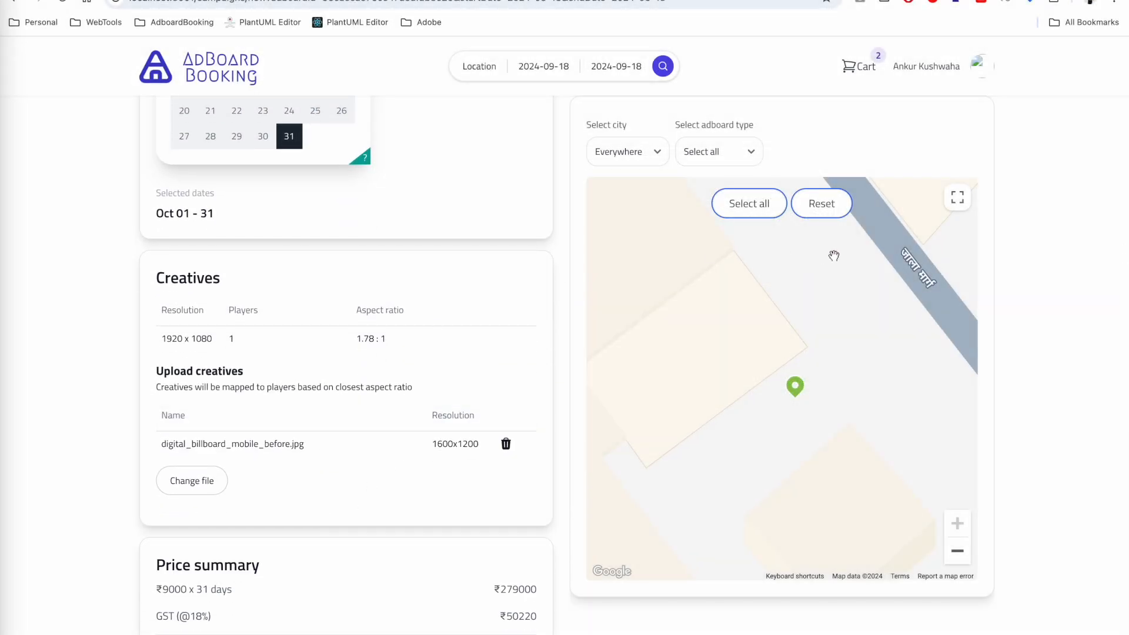
# - Zoom the map out to a regional view, then back in on Raipur city
pyautogui.click(958, 551)
pyautogui.click(958, 551)
pyautogui.click(957, 553)
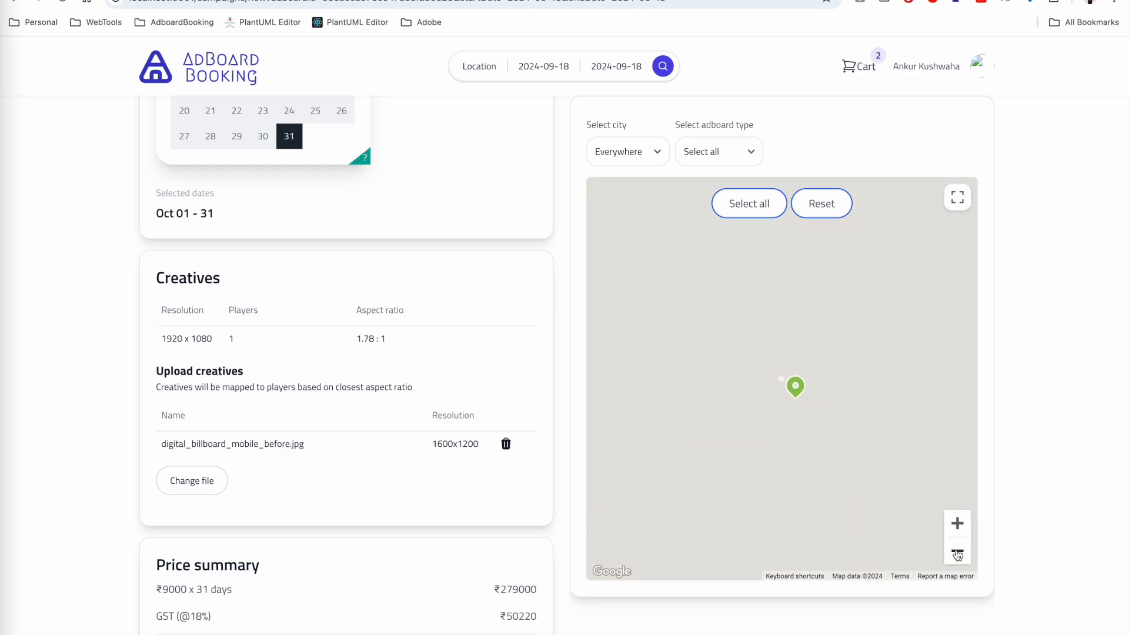
pyautogui.click(957, 551)
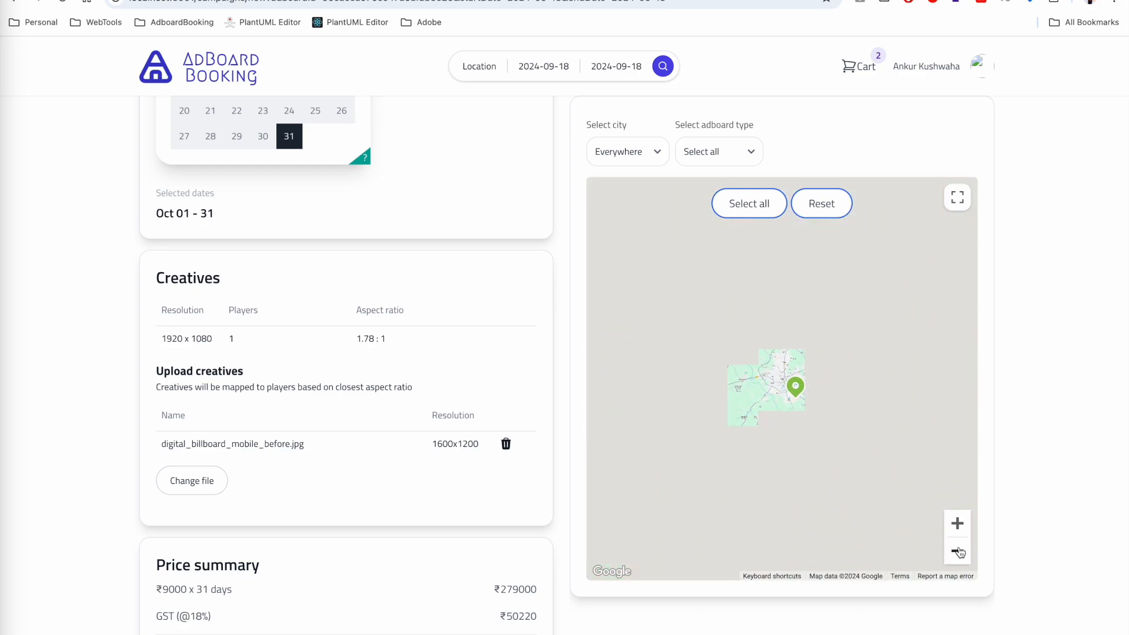
pyautogui.click(957, 523)
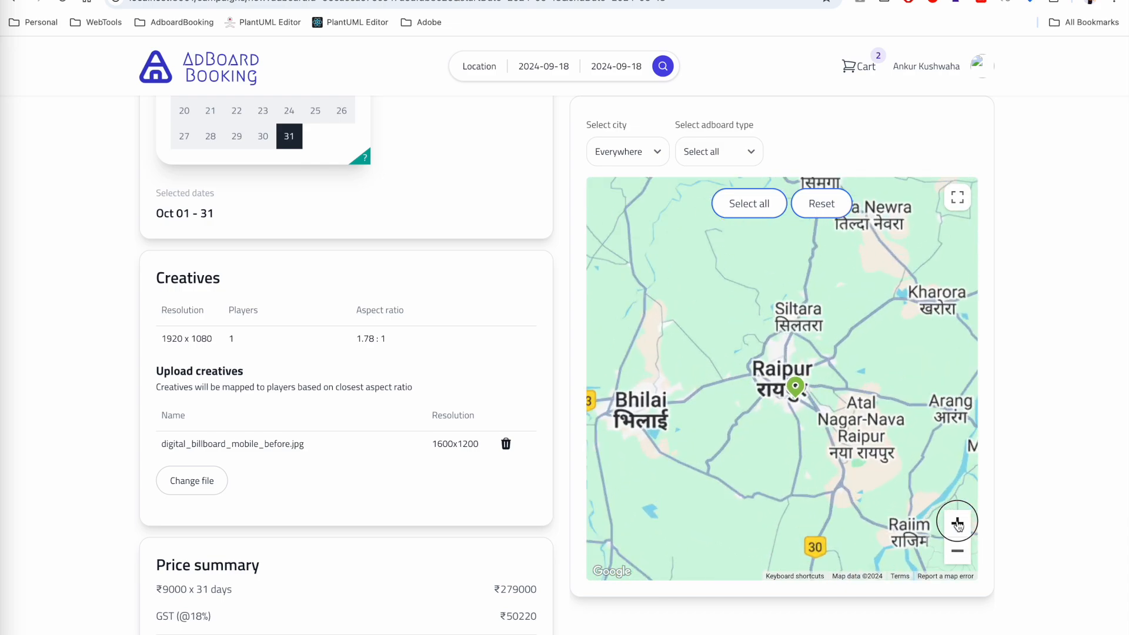
pyautogui.click(957, 523)
# - Review the price summary: ₹9000/day, ₹279000 subtotal, waived platform fee, ₹329220 payable on approval
pyautogui.scroll(-5, 334, 451)
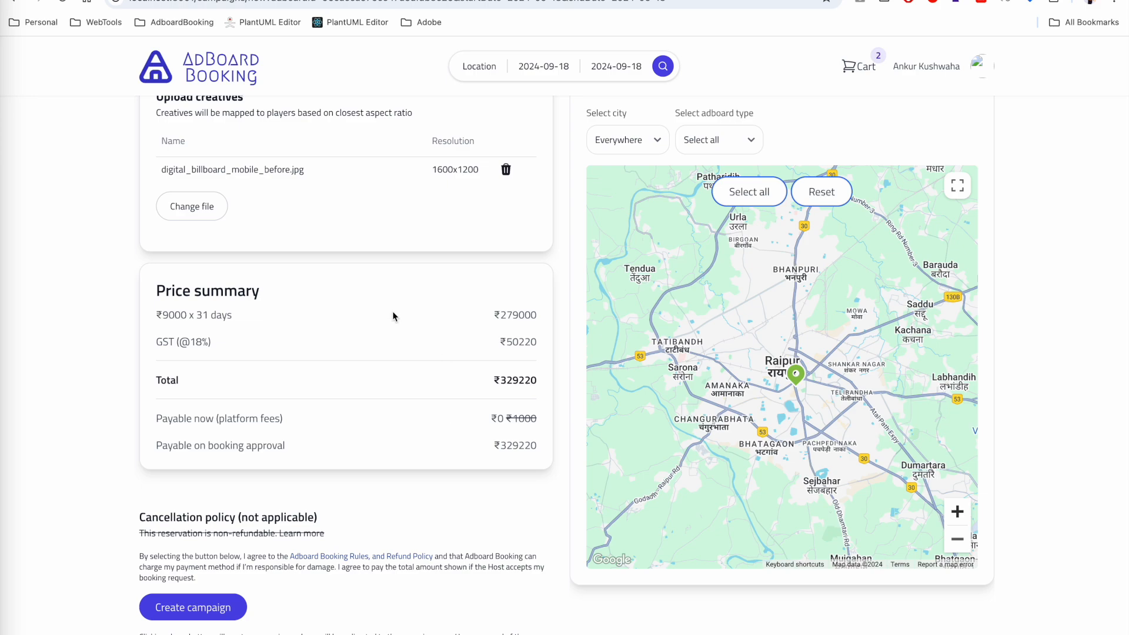
pyautogui.moveTo(184, 316); pyautogui.dragTo(165, 312)
pyautogui.moveTo(500, 316); pyautogui.dragTo(524, 342)
pyautogui.moveTo(492, 418); pyautogui.dragTo(537, 418)
pyautogui.click(511, 415)
pyautogui.moveTo(493, 446); pyautogui.dragTo(553, 447)
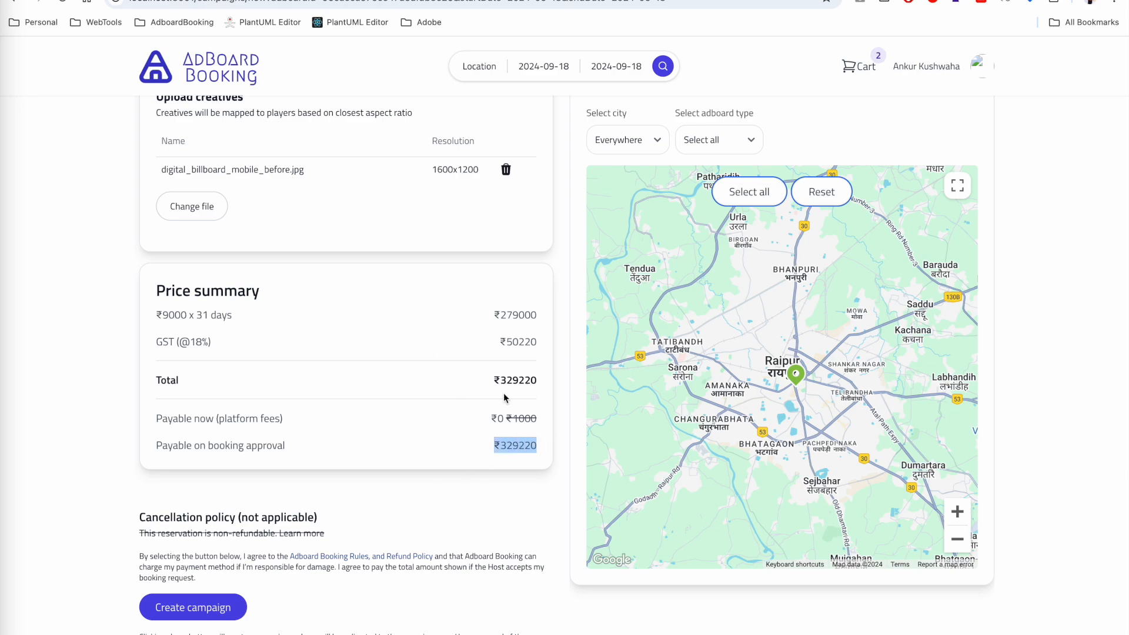
# - Create the campaign and open the Screen in Raipur row under Bookings on the Manage your campaign page
pyautogui.click(202, 609)
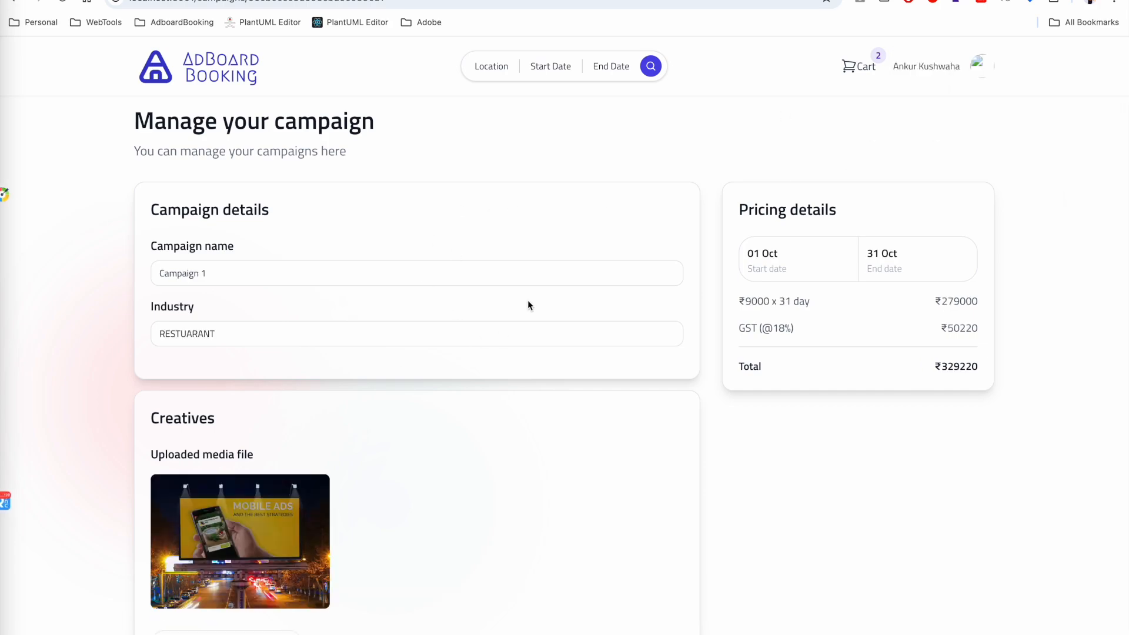
pyautogui.scroll(-1, 276, 322)
pyautogui.scroll(-2, 275, 317)
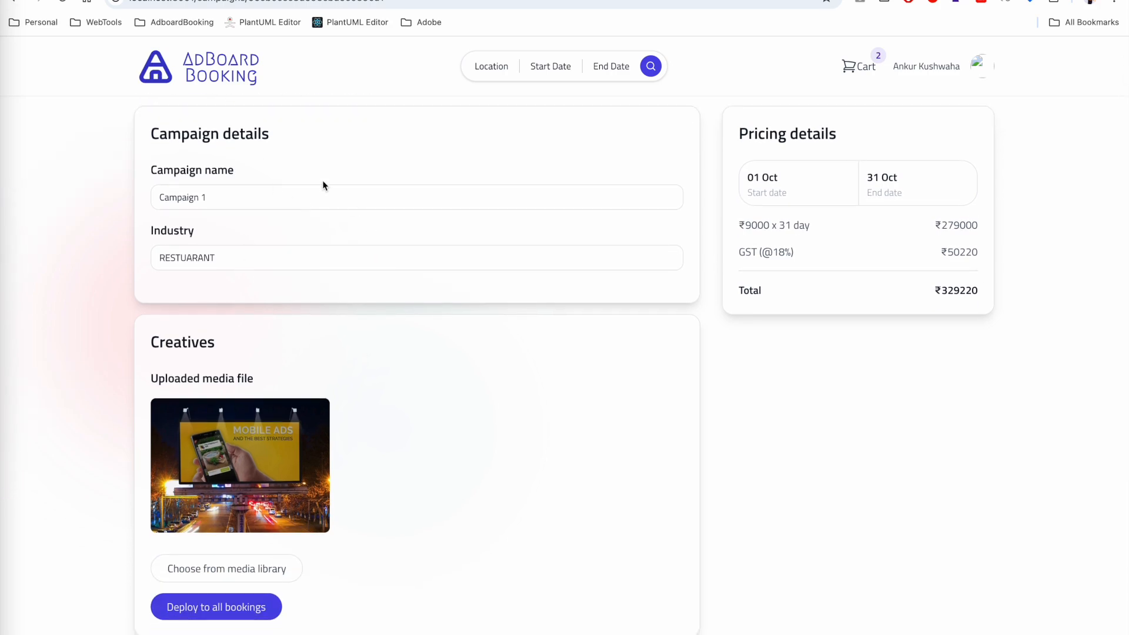
pyautogui.scroll(-2, 320, 291)
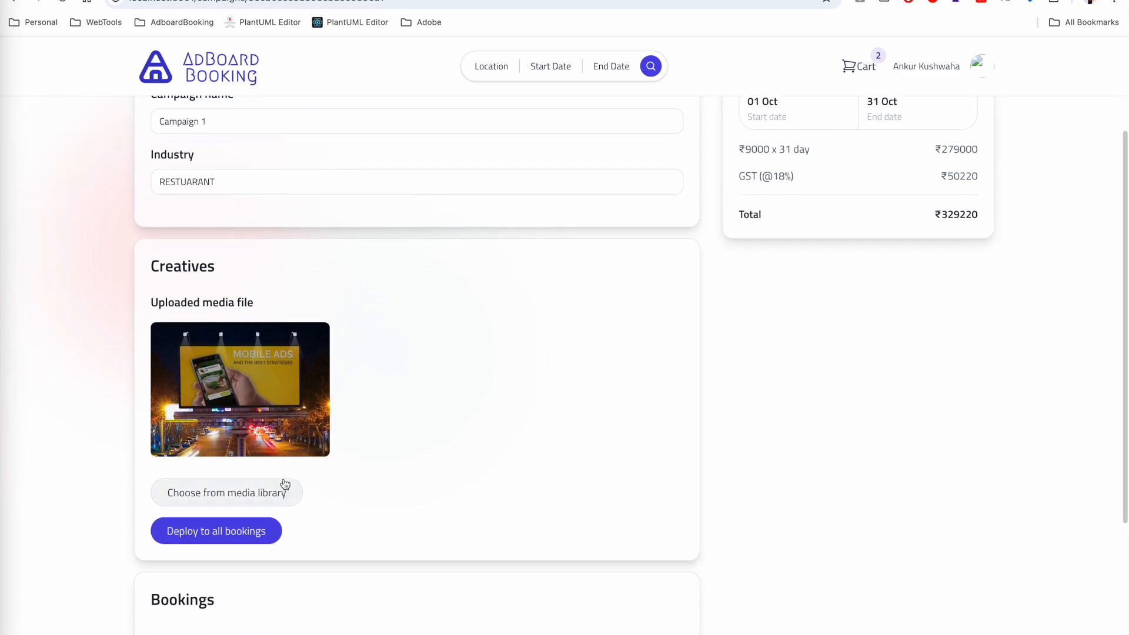
pyautogui.scroll(2, 617, 318)
pyautogui.scroll(-8, 489, 408)
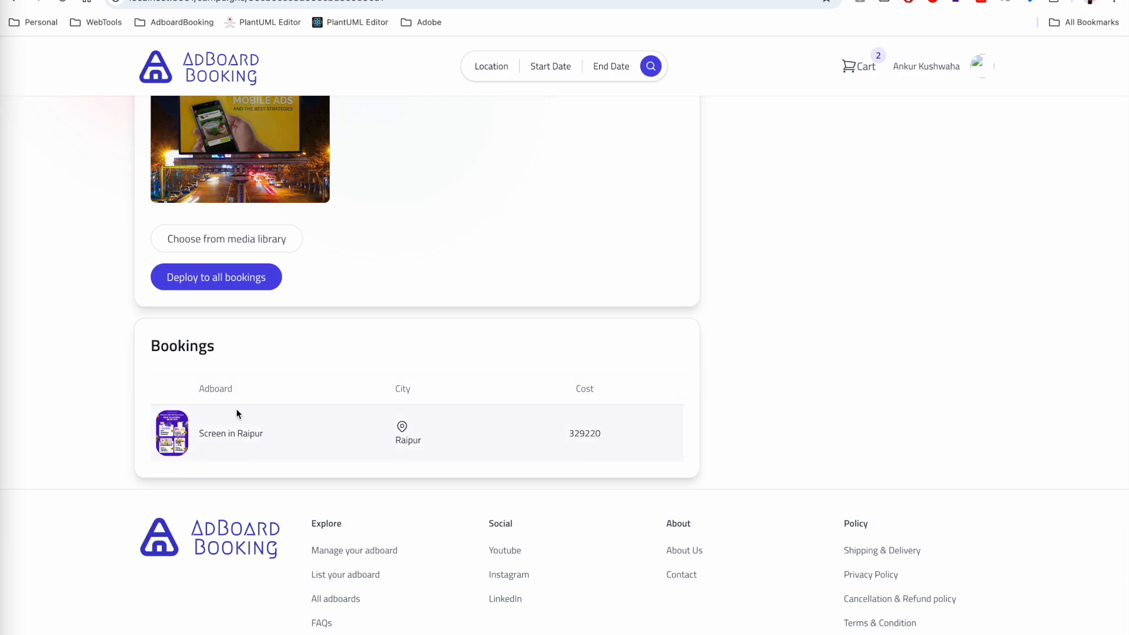
pyautogui.click(211, 436)
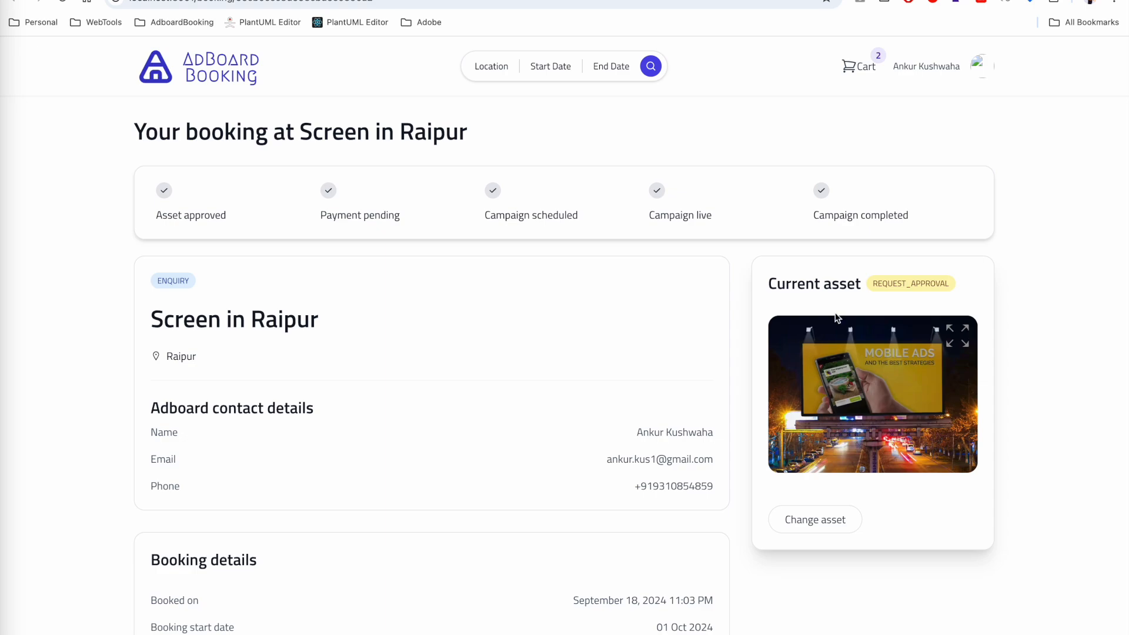
pyautogui.click(13, 1)
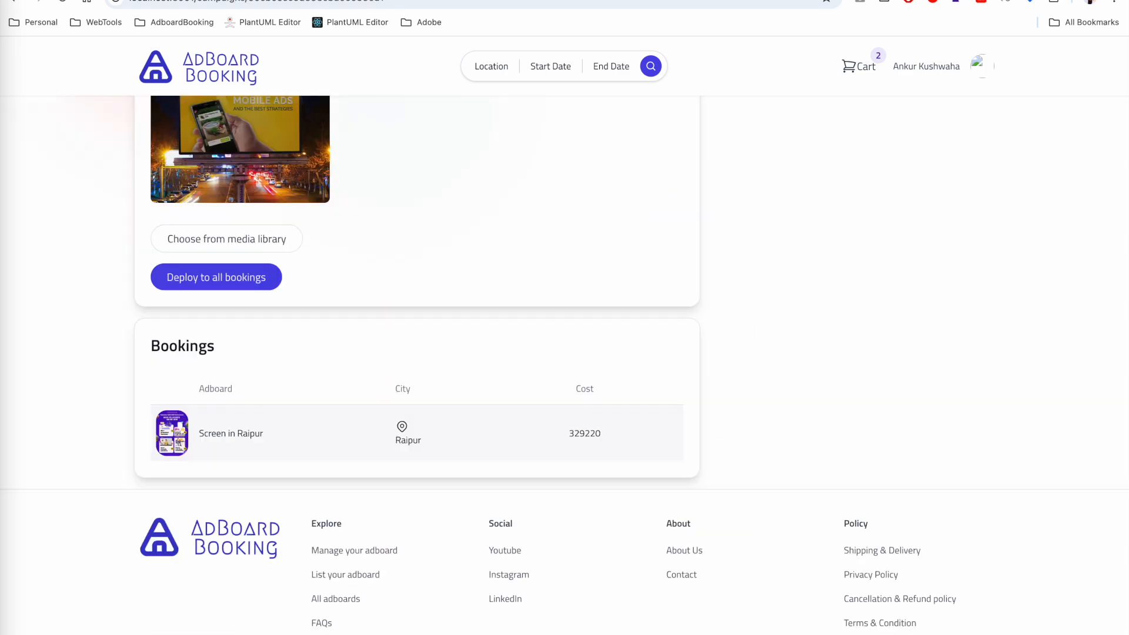
pyautogui.scroll(2, 305, 301)
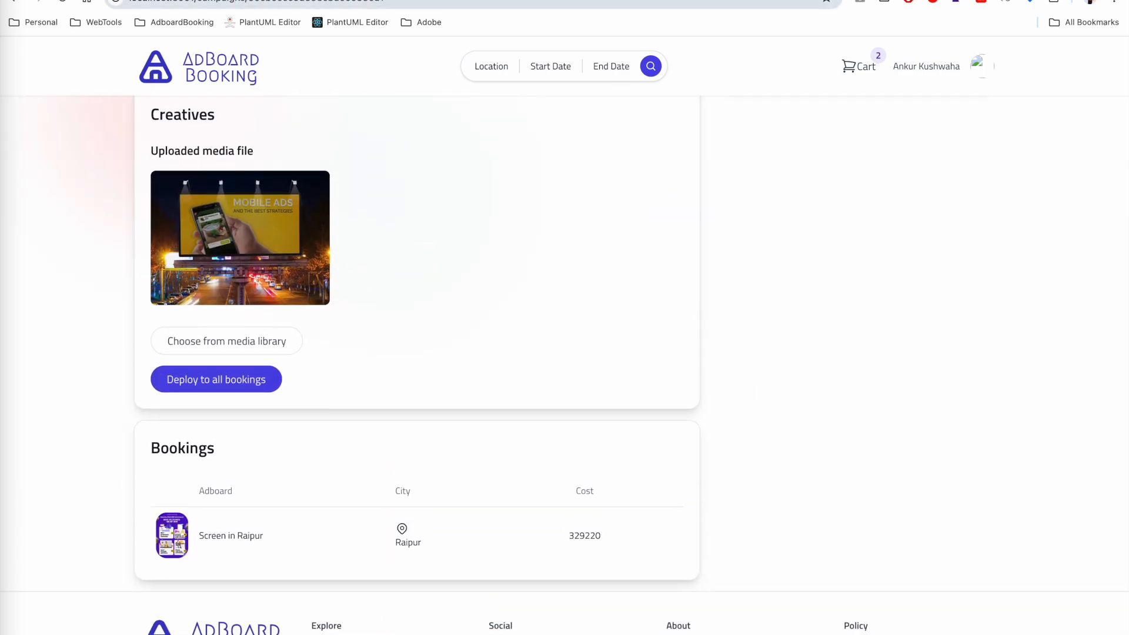
pyautogui.click(39, 1)
pyautogui.scroll(-5, 475, 354)
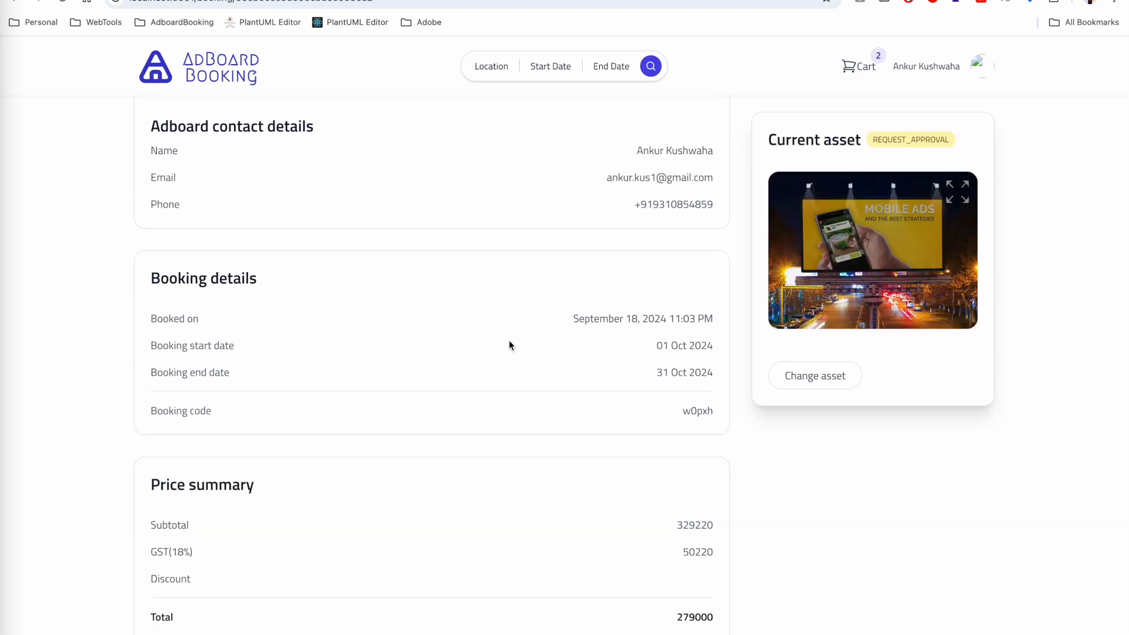
pyautogui.scroll(-4, 509, 341)
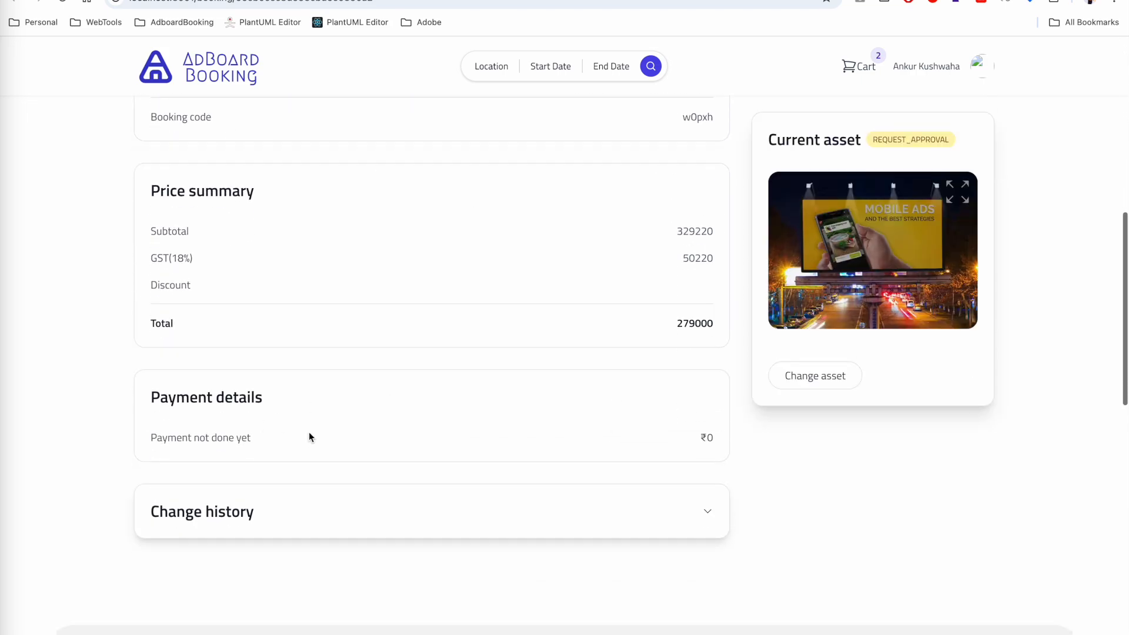
pyautogui.scroll(10, 463, 416)
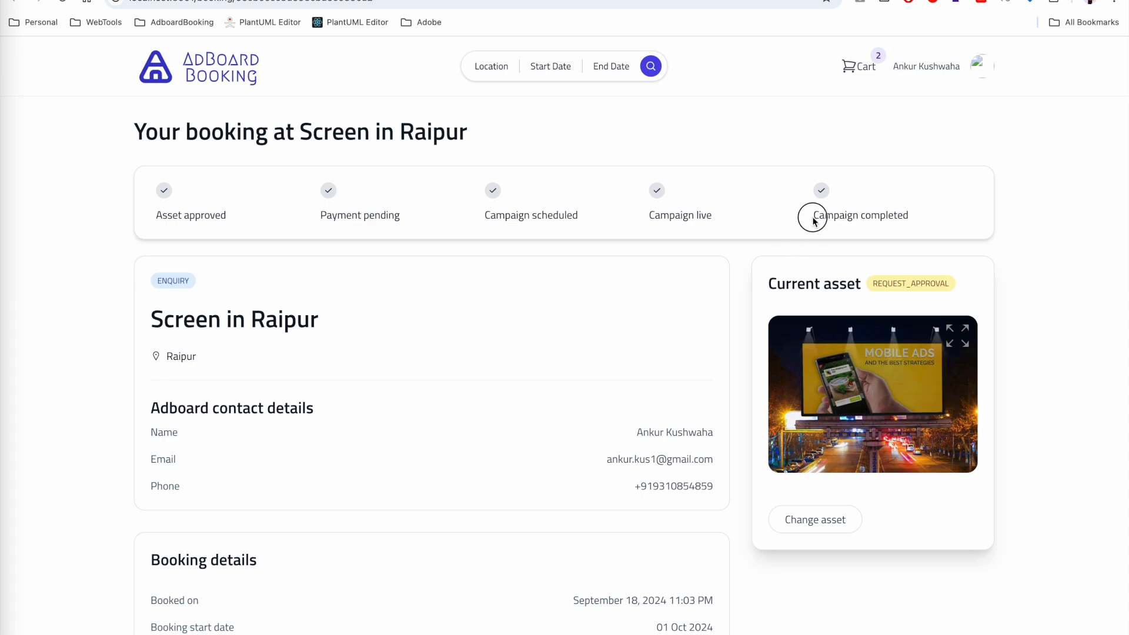
pyautogui.moveTo(814, 217); pyautogui.dragTo(928, 221)
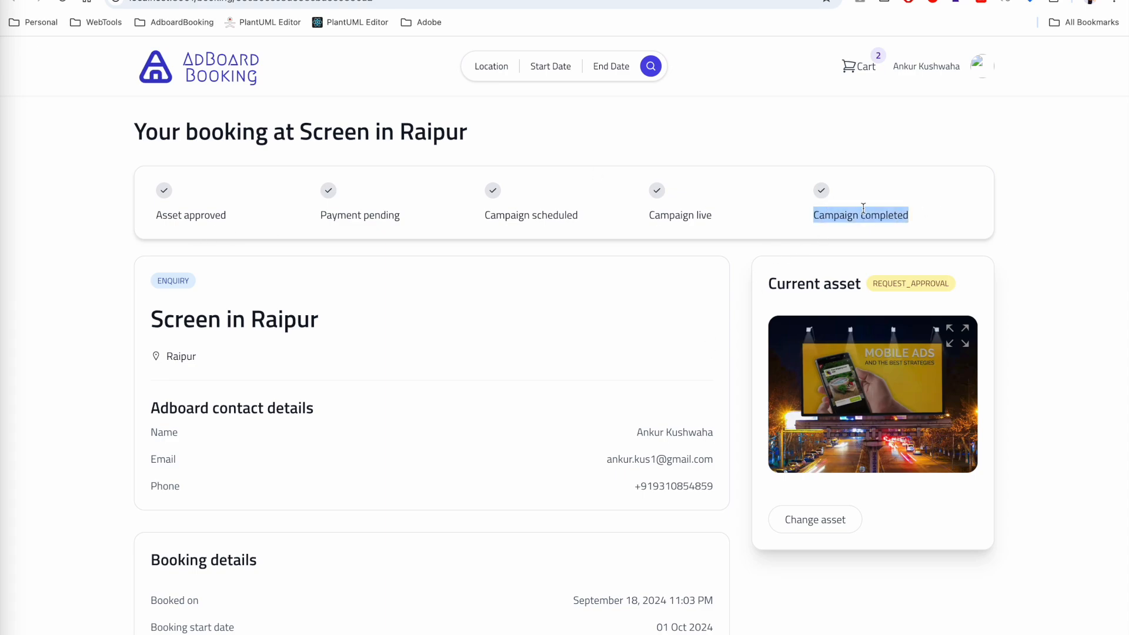